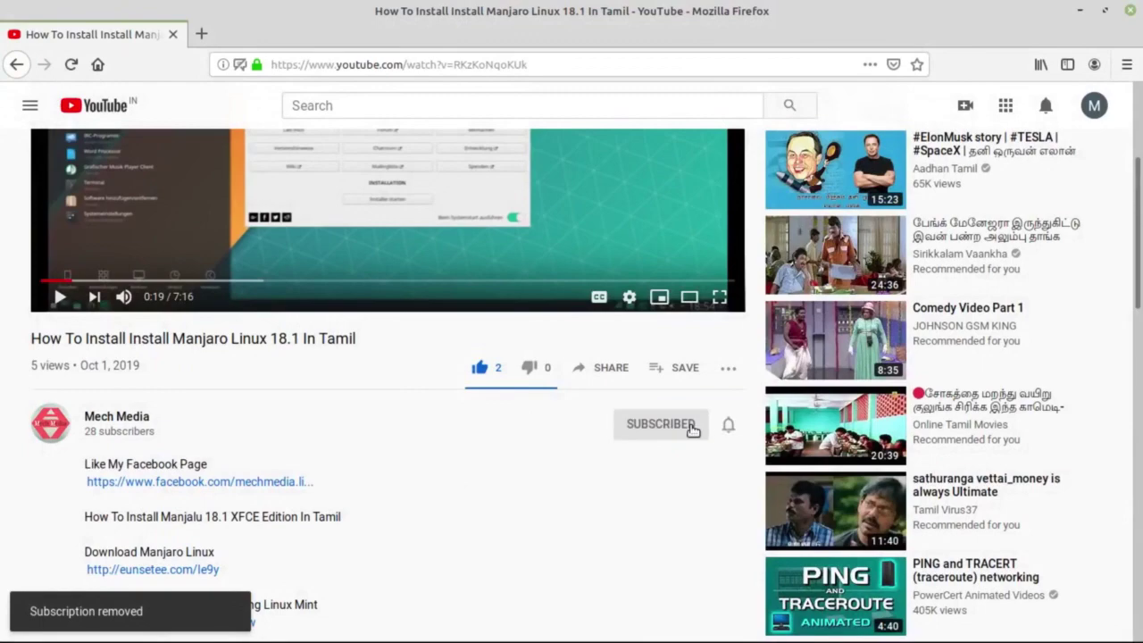
# - Turn on notifications for the Mech Media YouTube channel and like the Mech Media Facebook page
pyautogui.click(731, 427)
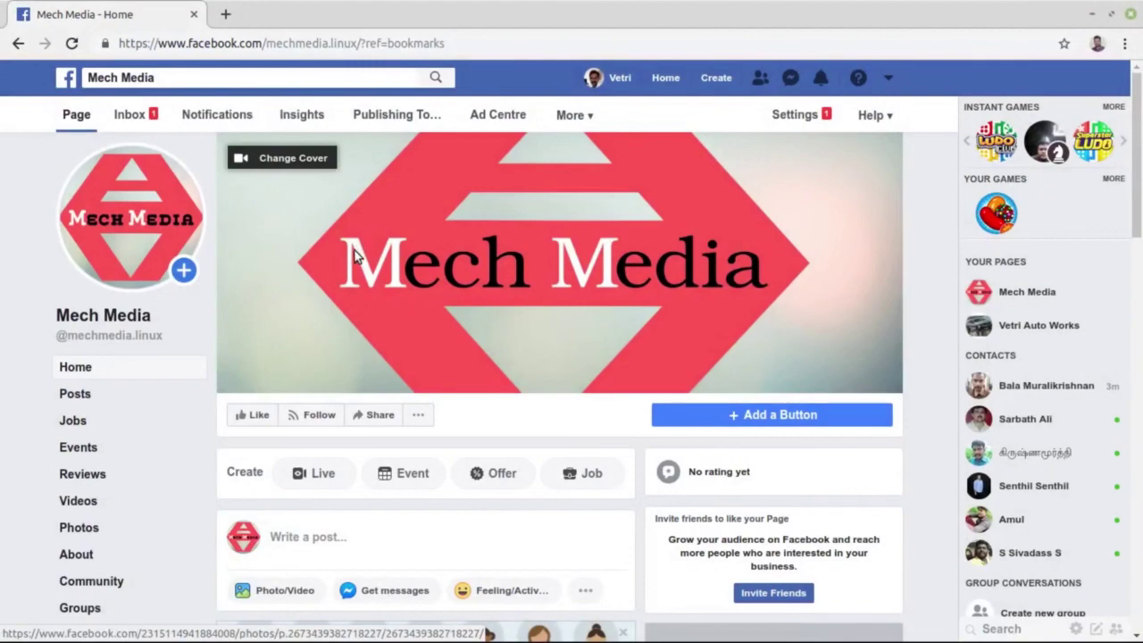
pyautogui.click(254, 418)
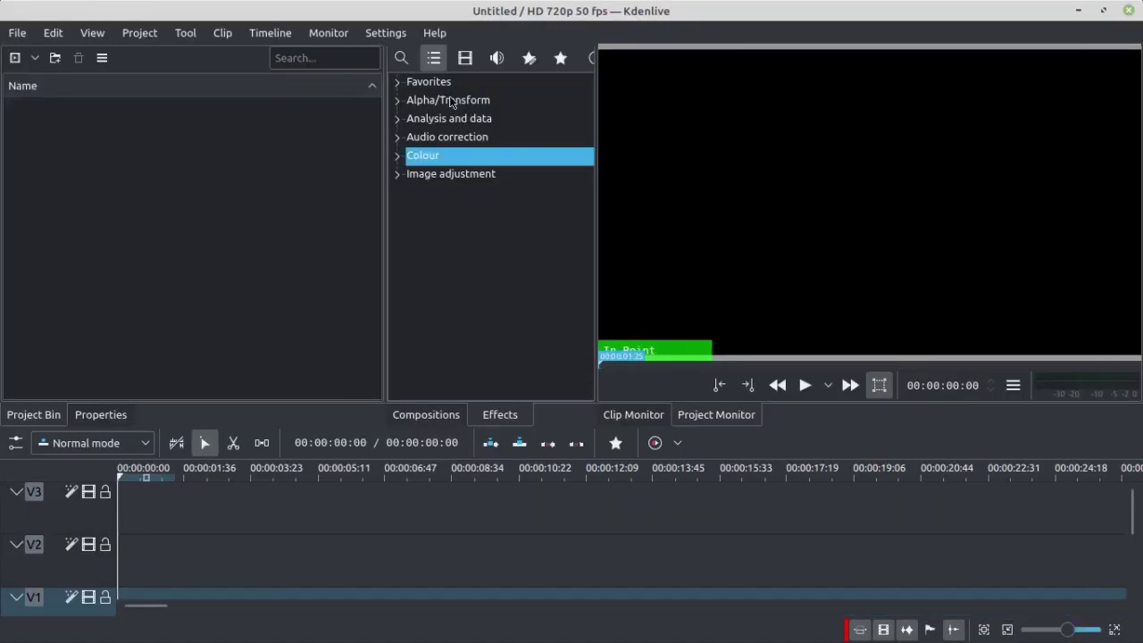
# - Switch to Kdenlive, view its version information in the About dialog, and close the dialog
pyautogui.click(434, 32)
pyautogui.click(447, 214)
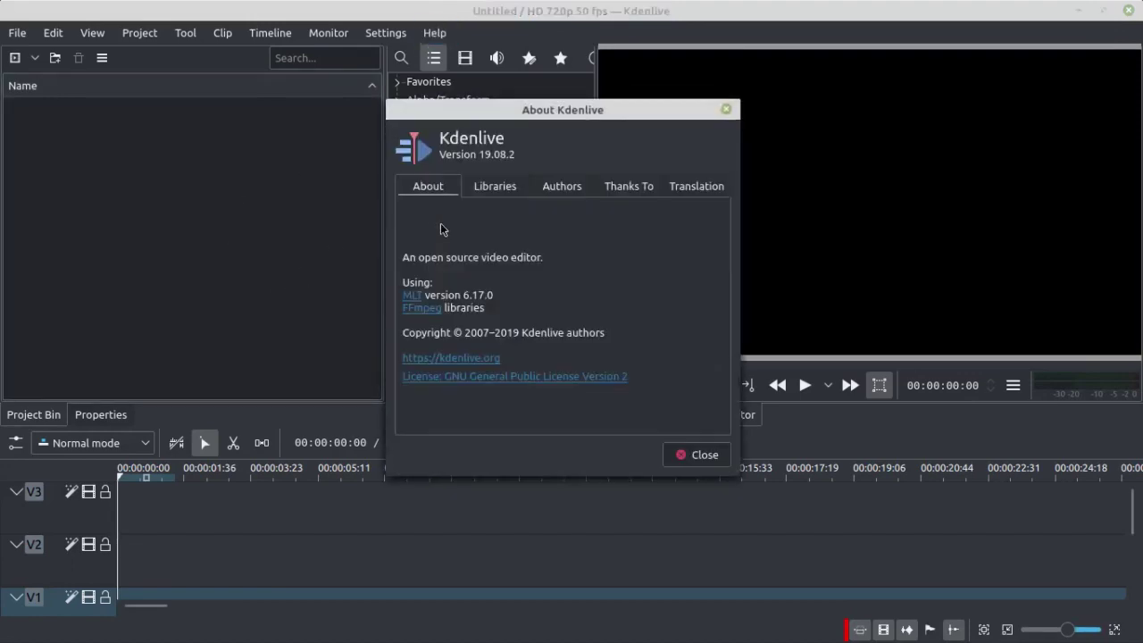
pyautogui.moveTo(477, 154); pyautogui.dragTo(515, 157)
pyautogui.click(603, 138)
pyautogui.press('Escape')
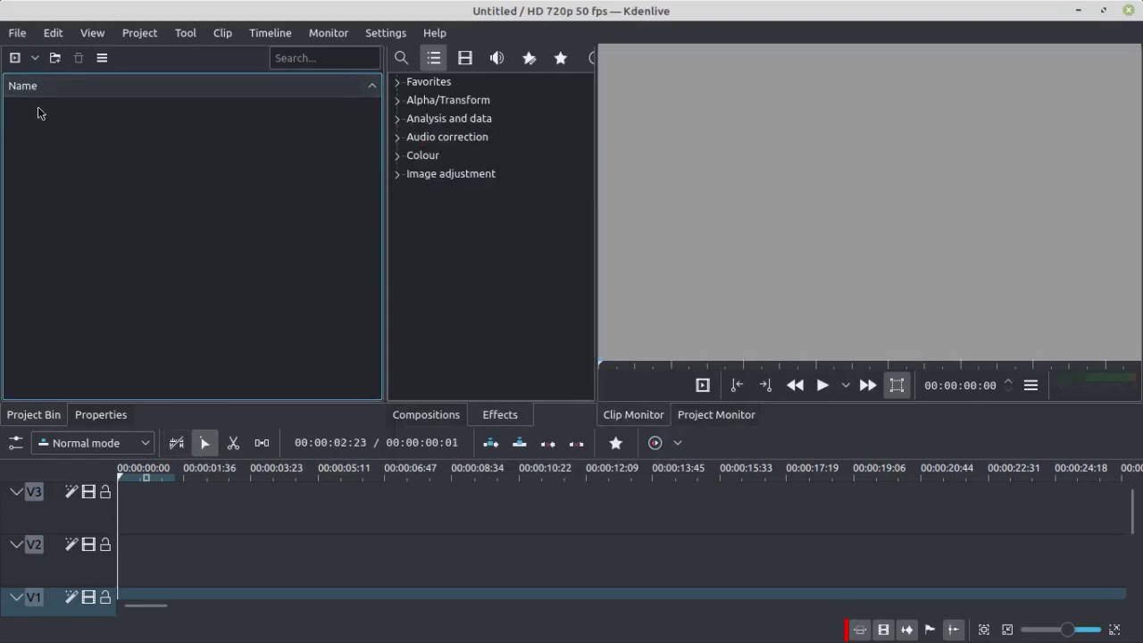
# - Start a new project and choose the HD 720p 50 fps profile after viewing the available presets
pyautogui.click(14, 35)
pyautogui.click(35, 55)
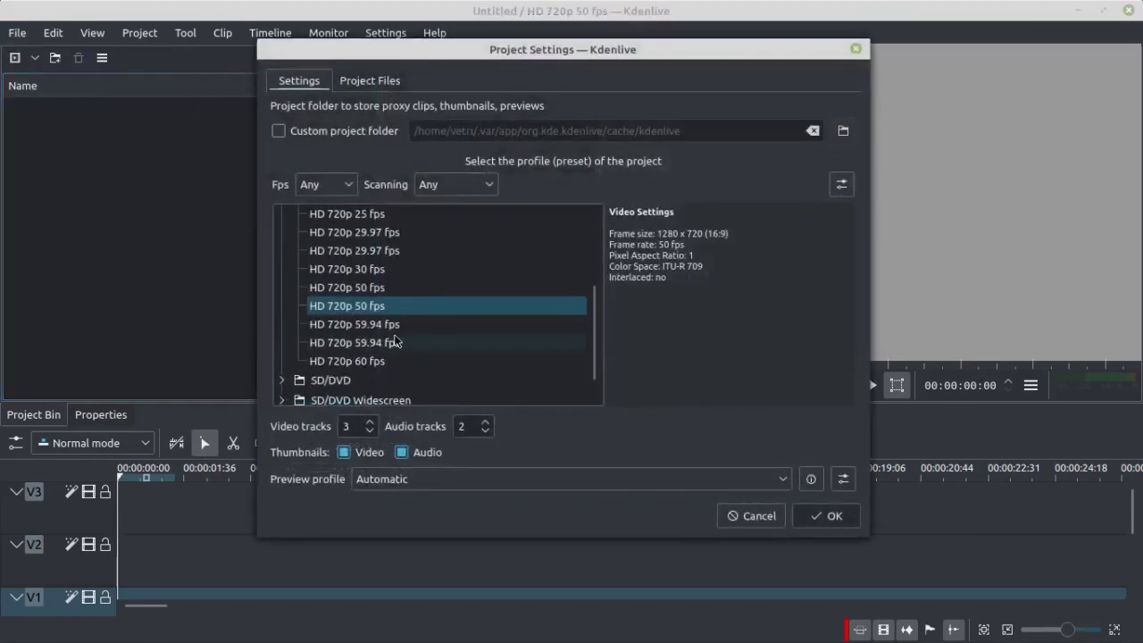
pyautogui.click(316, 309)
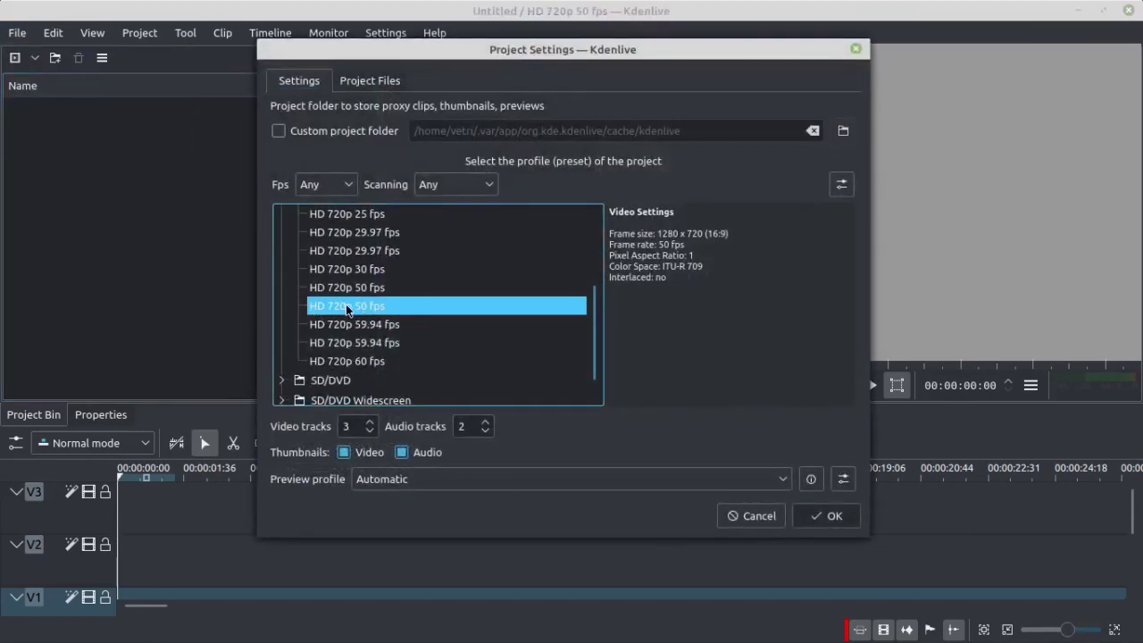
pyautogui.scroll(3, 362, 311)
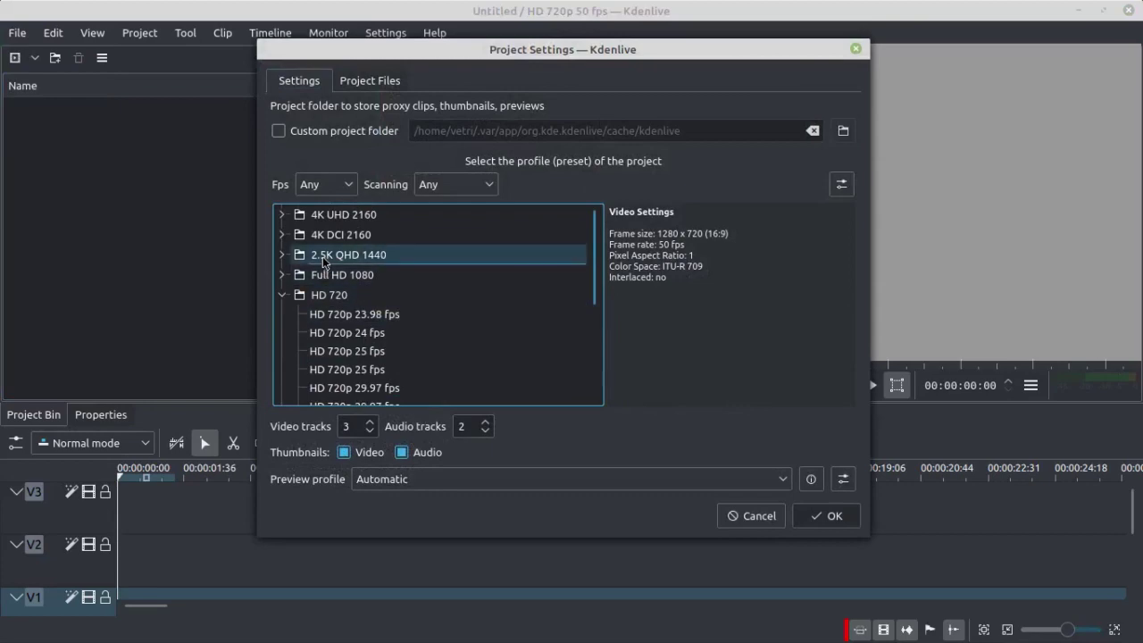
pyautogui.scroll(-3, 356, 321)
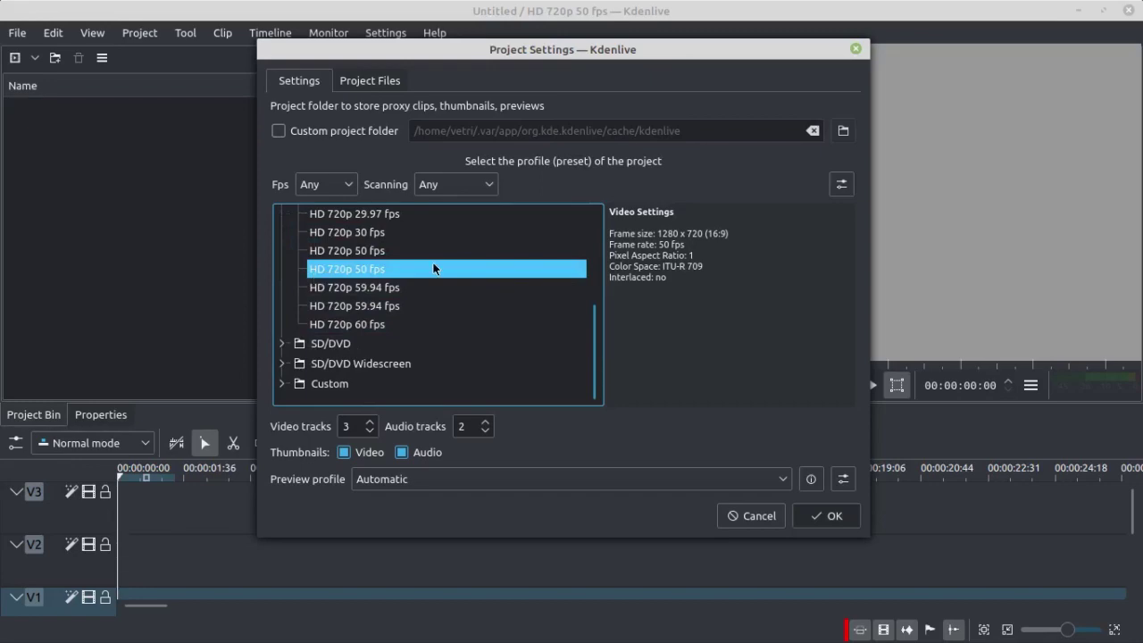
# - Enable a custom project folder and set it to My Works/Kdenlive/New Folder in the home directory
pyautogui.click(280, 132)
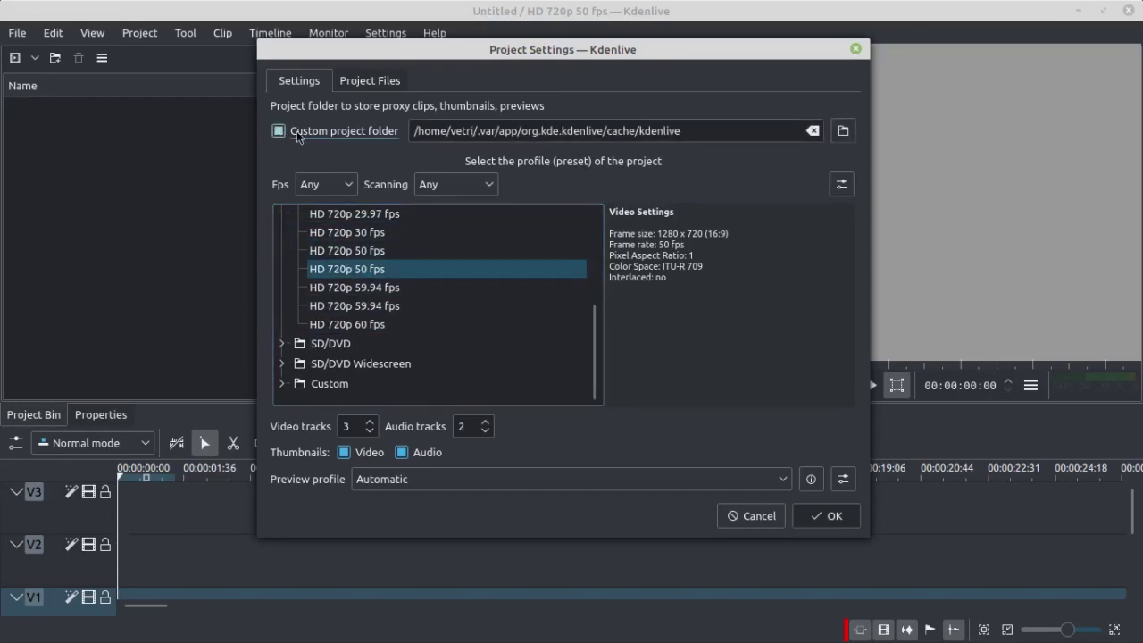
pyautogui.click(957, 601)
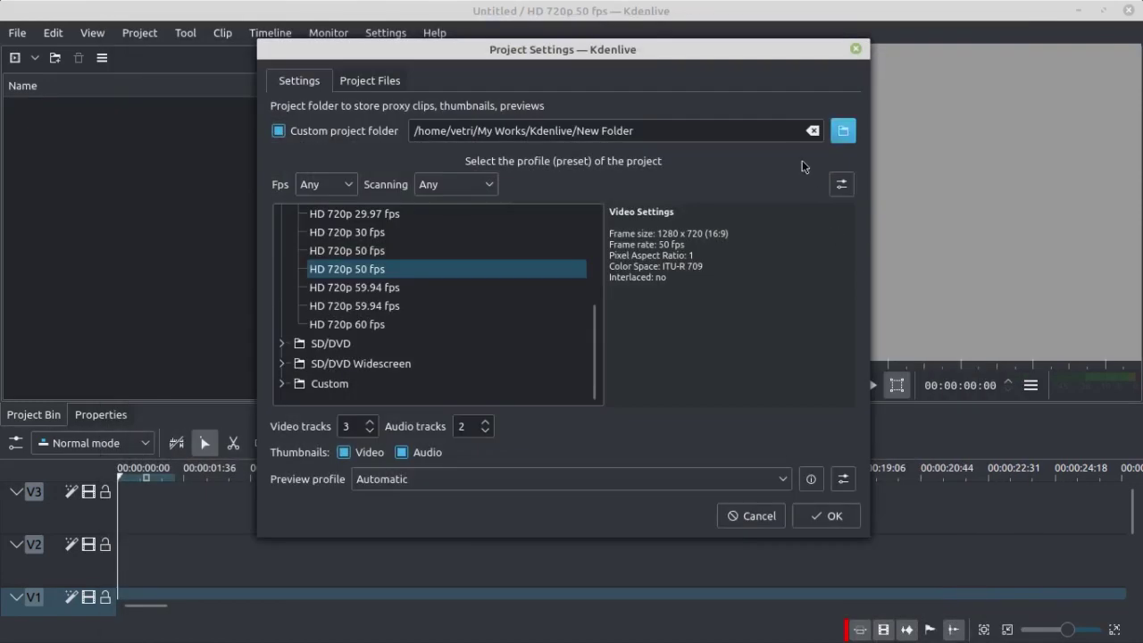
pyautogui.moveTo(568, 49); pyautogui.dragTo(568, 13)
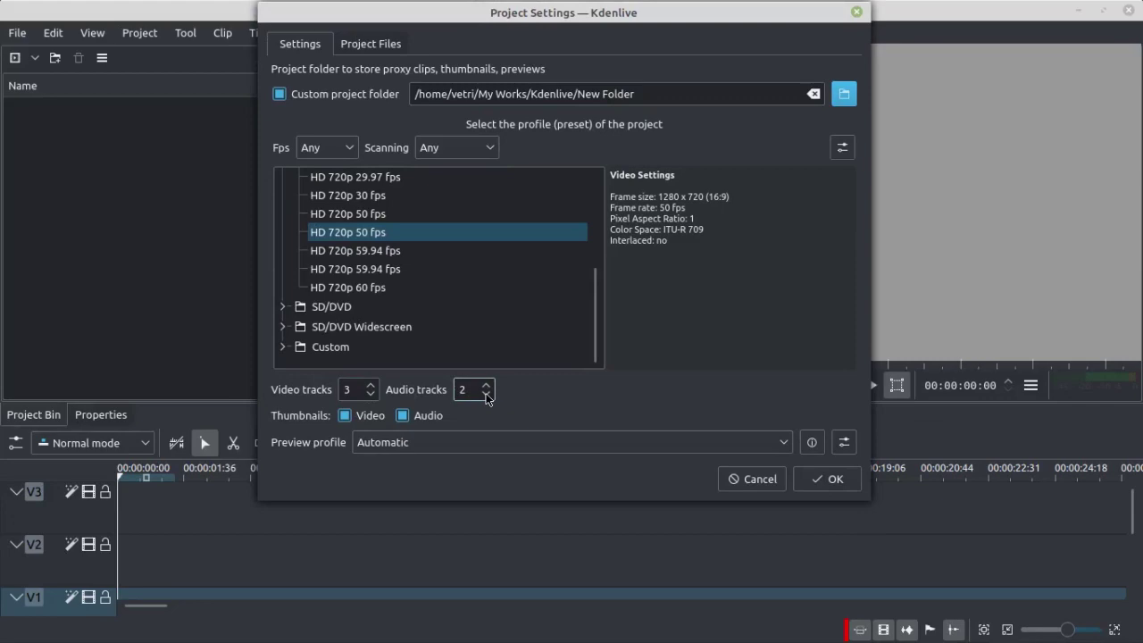
# - Set the new project to 4 video tracks and 1 audio track and create it
pyautogui.hotkey('alt', 'v')
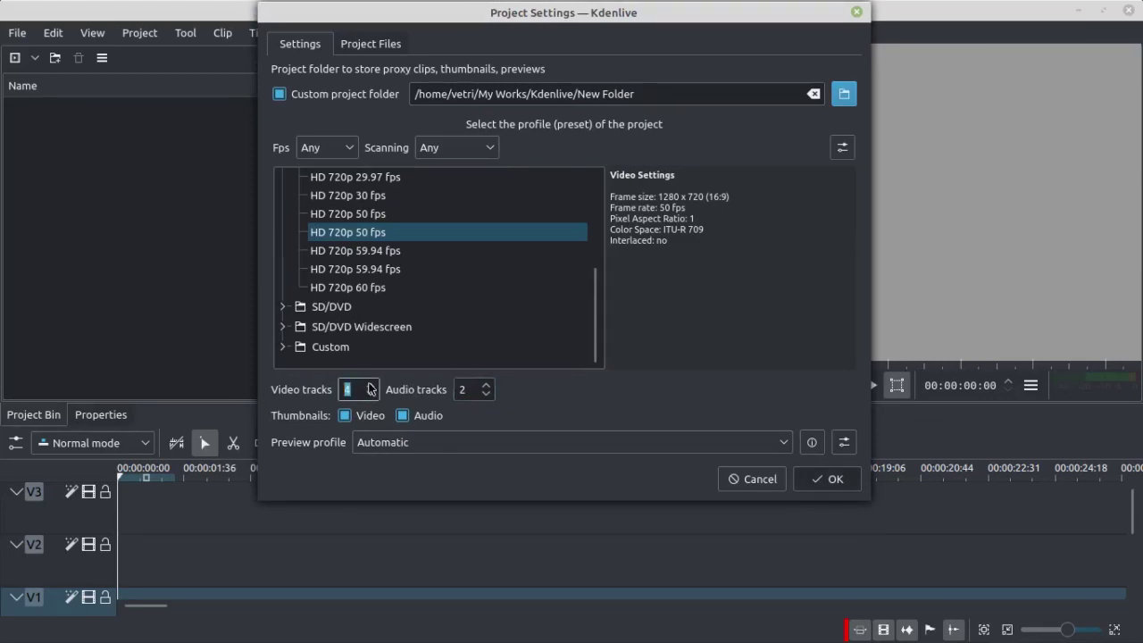
pyautogui.write('4')
pyautogui.press('Tab')
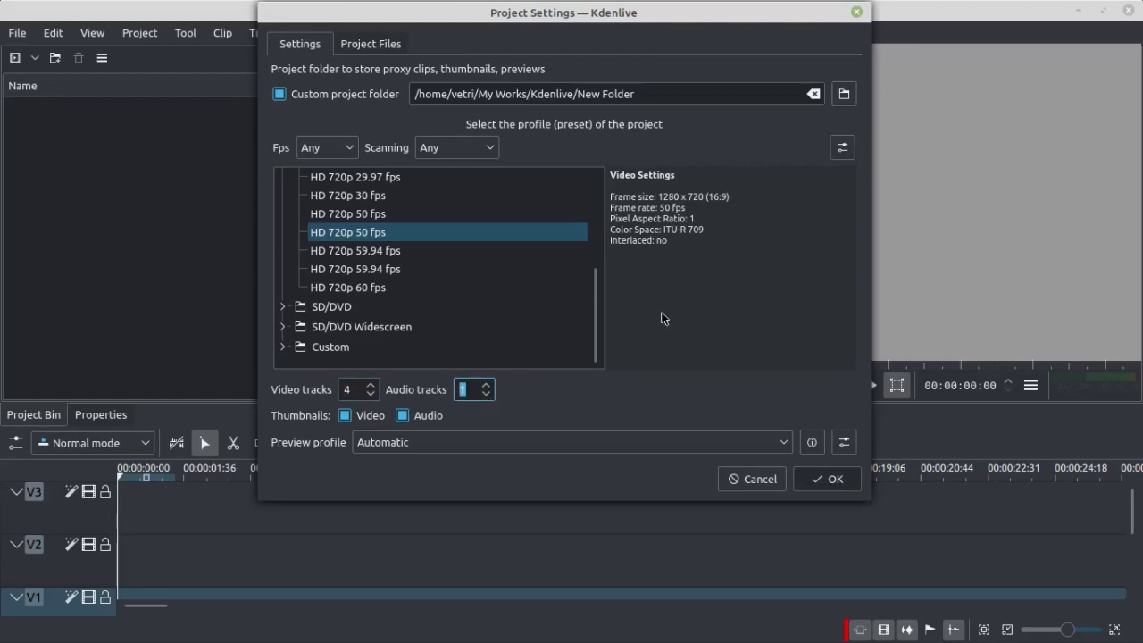
pyautogui.click(825, 481)
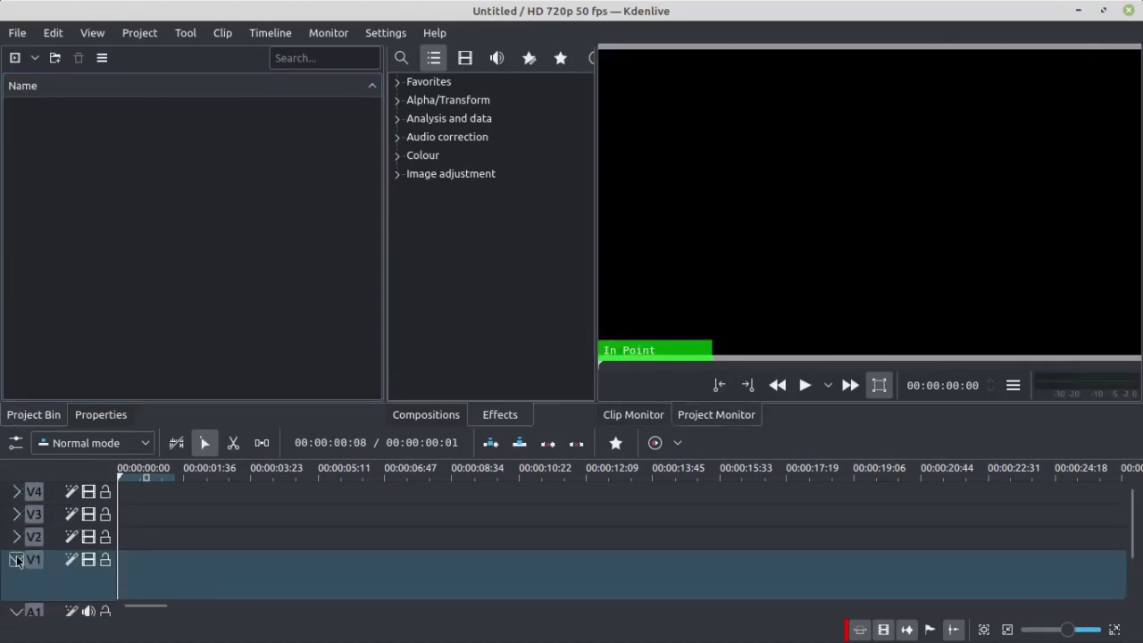
# - Collapse the V1 and A1 tracks in the timeline
pyautogui.click(16, 559)
pyautogui.click(17, 582)
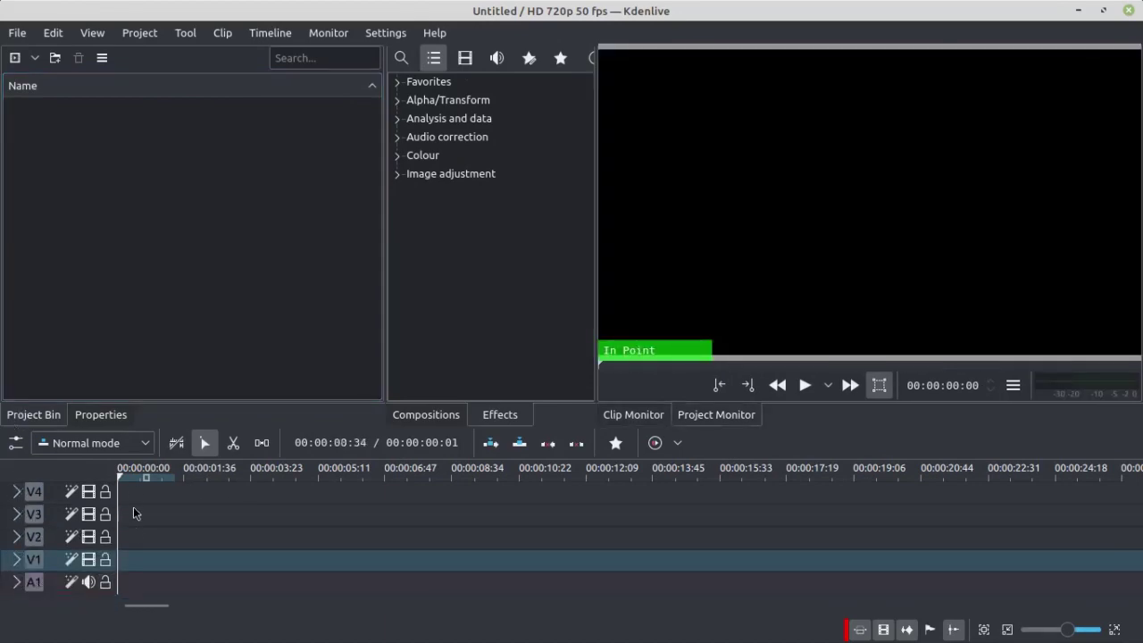
pyautogui.click(124, 225)
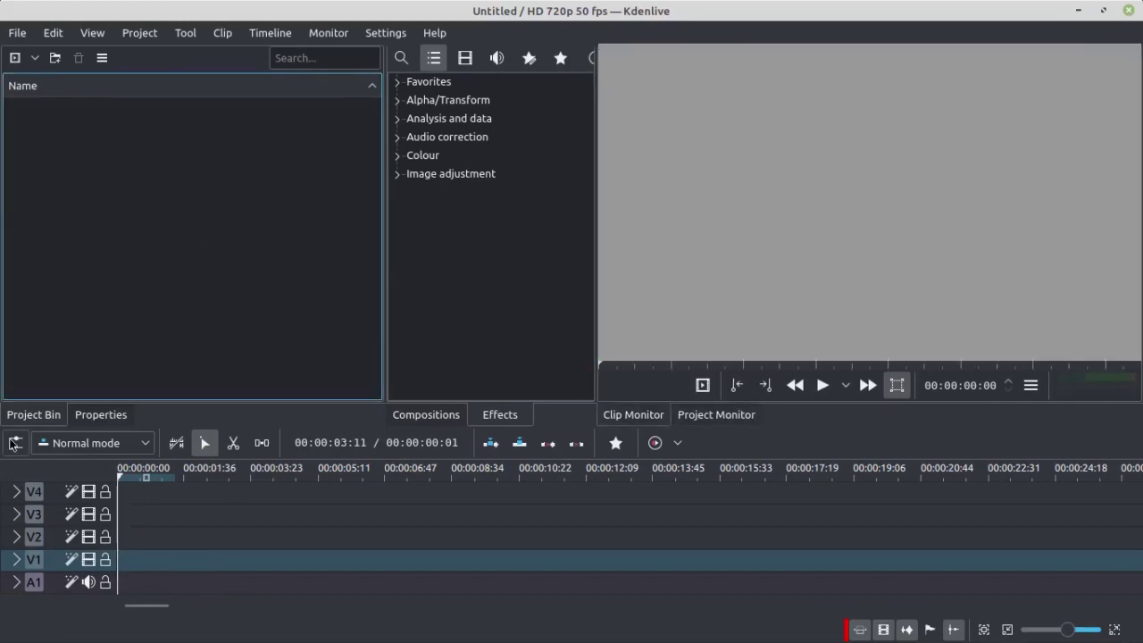
pyautogui.moveTo(100, 639)
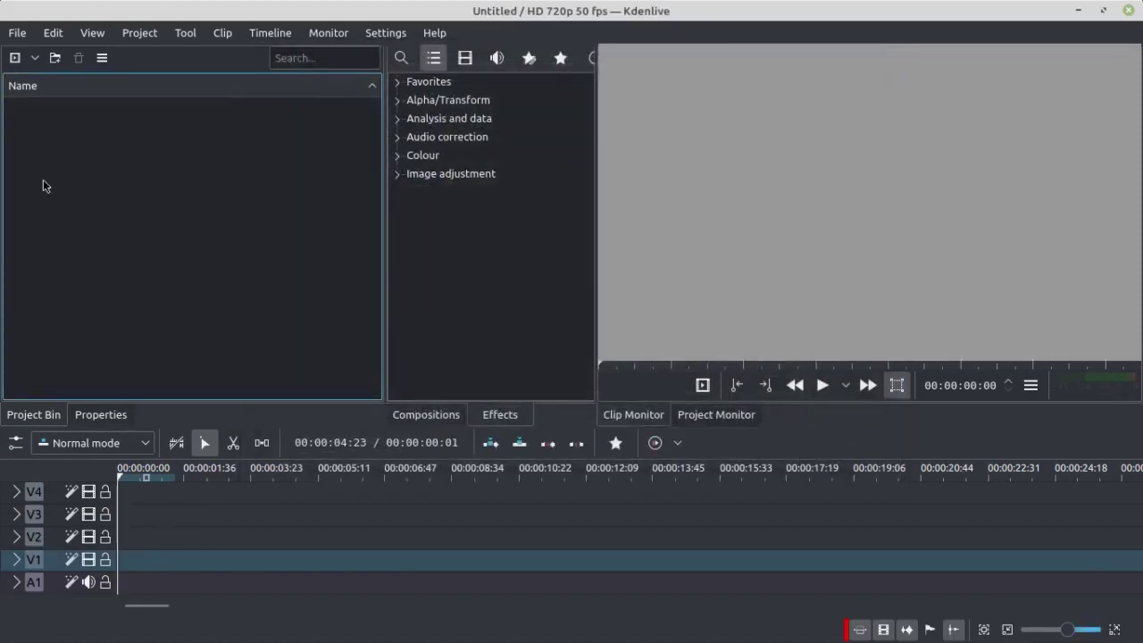
# - Add Vetri Vel.mp4 from the Videos/Movies folder to the project bin and decline switching to a new profile
pyautogui.rightClick(42, 180)
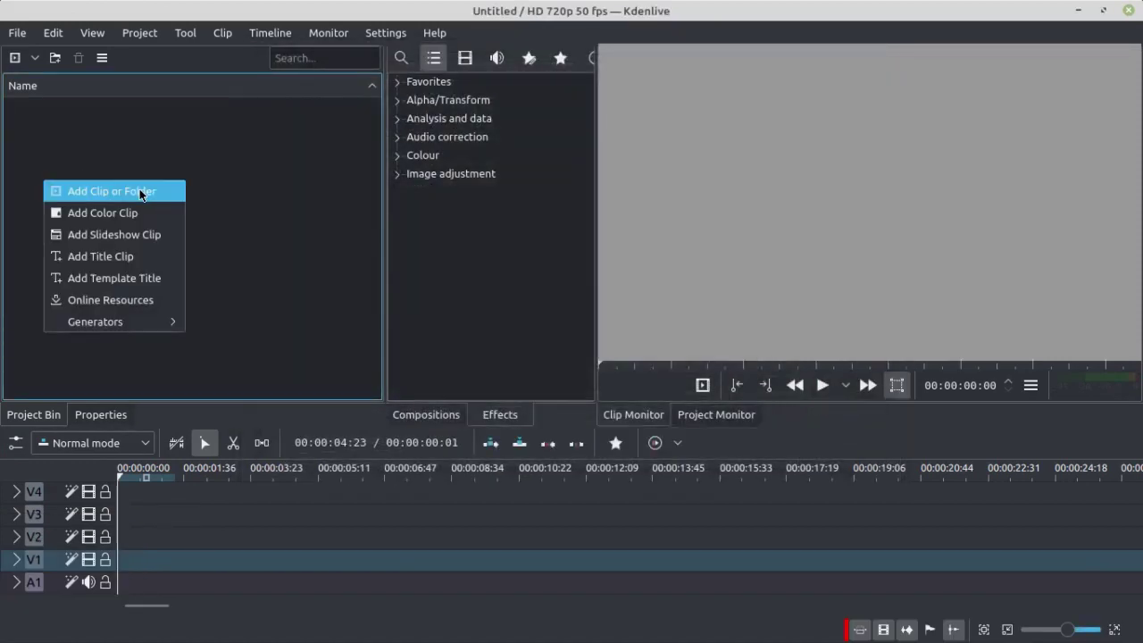
pyautogui.click(145, 192)
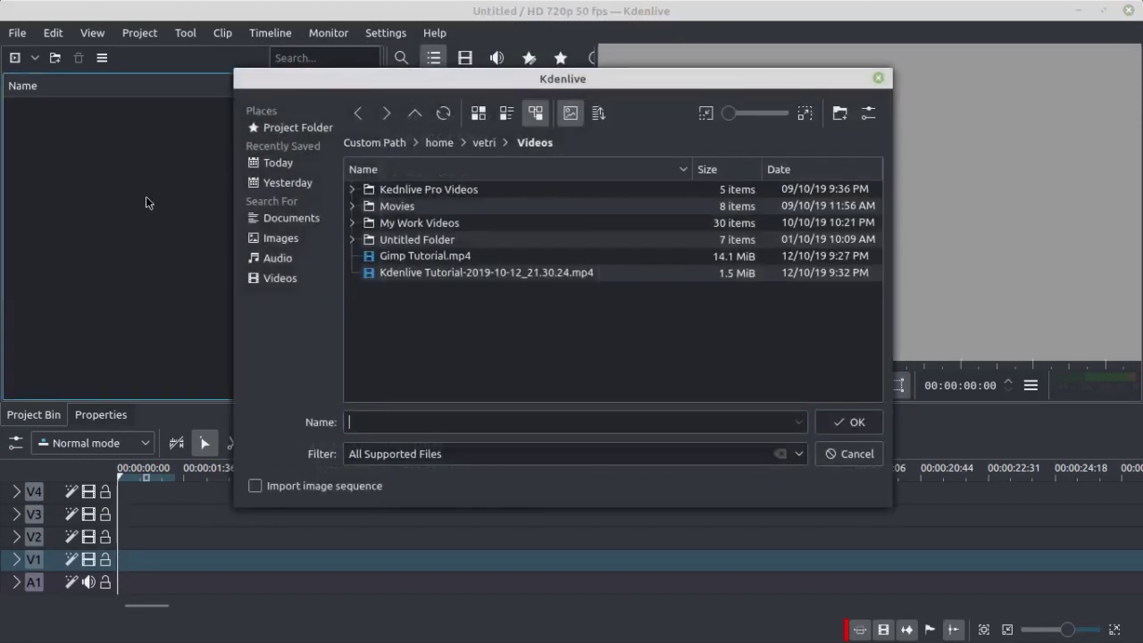
pyautogui.moveTo(608, 75); pyautogui.dragTo(608, 53)
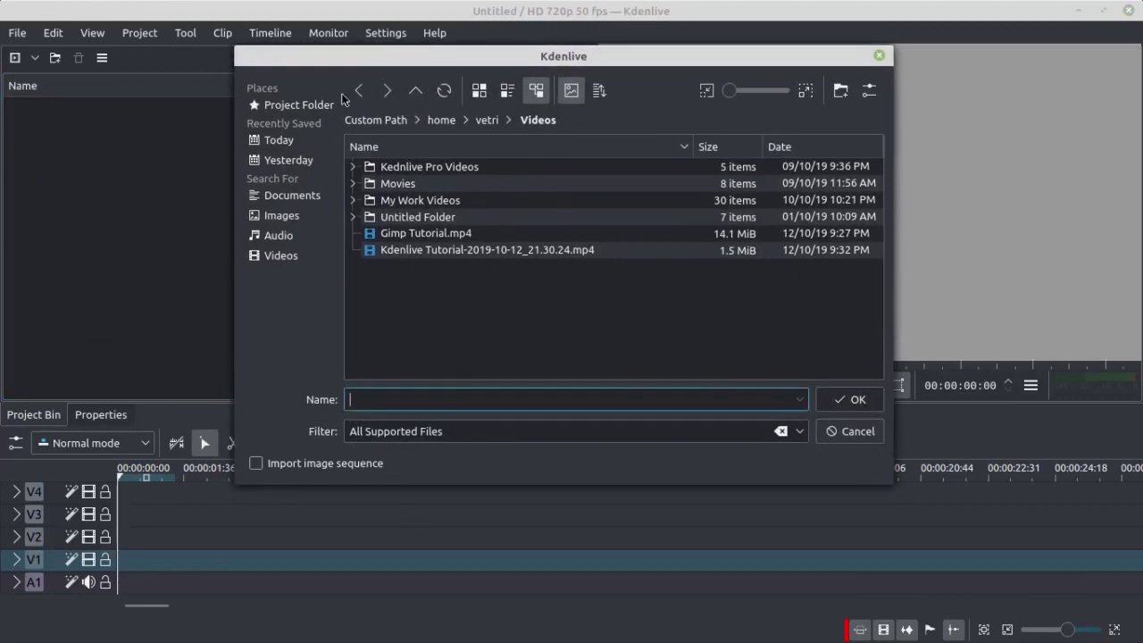
pyautogui.click(276, 252)
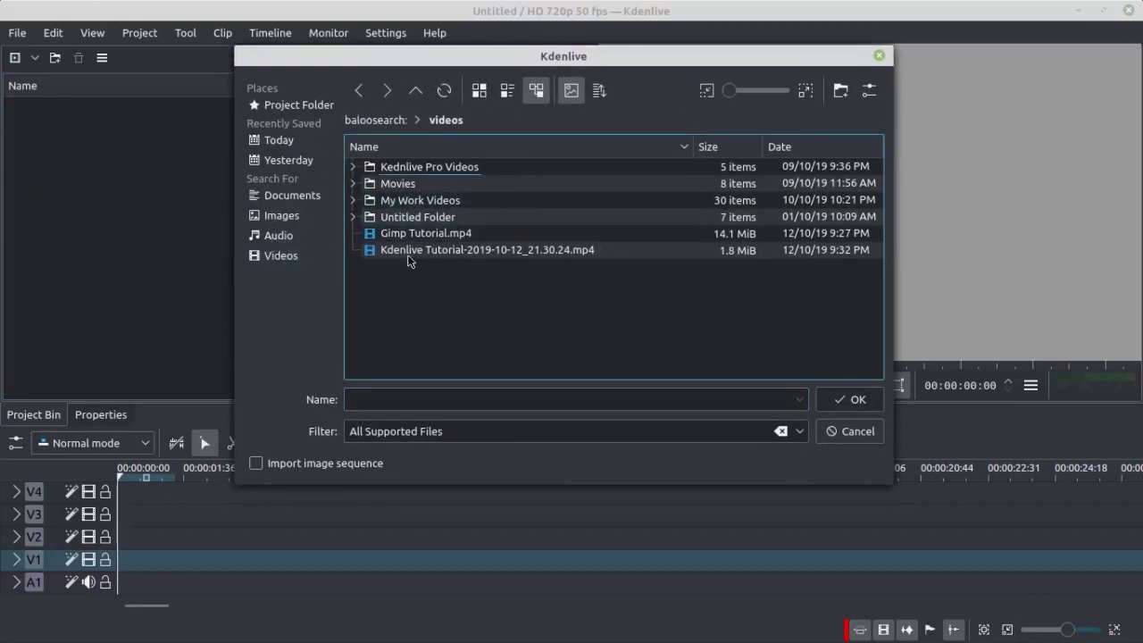
pyautogui.click(294, 256)
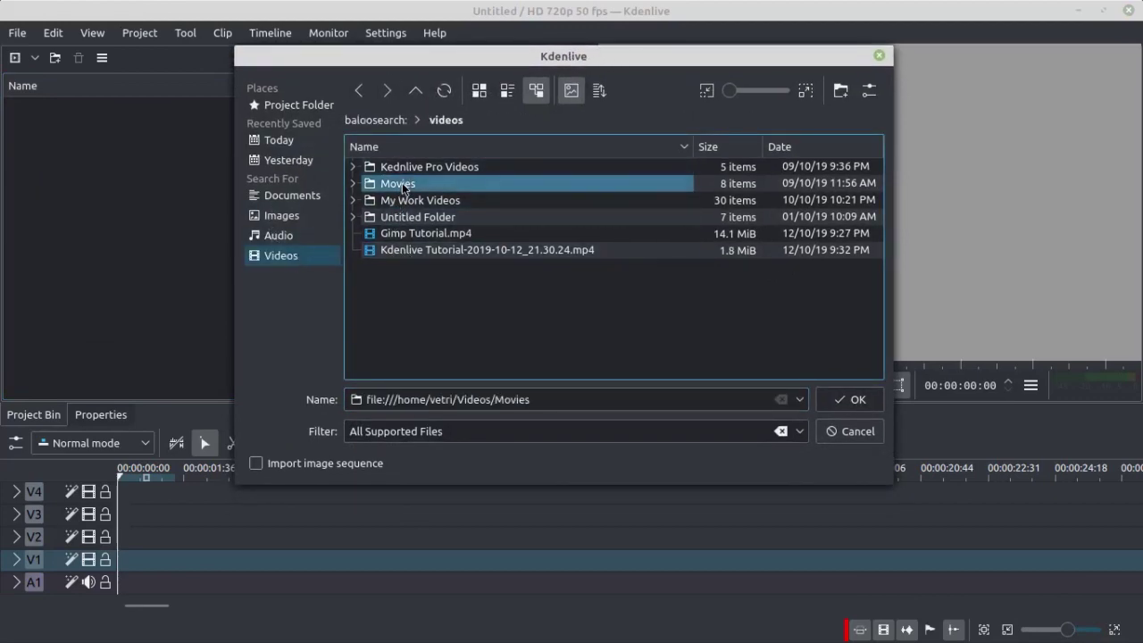
pyautogui.doubleClick(398, 184)
pyautogui.click(407, 284)
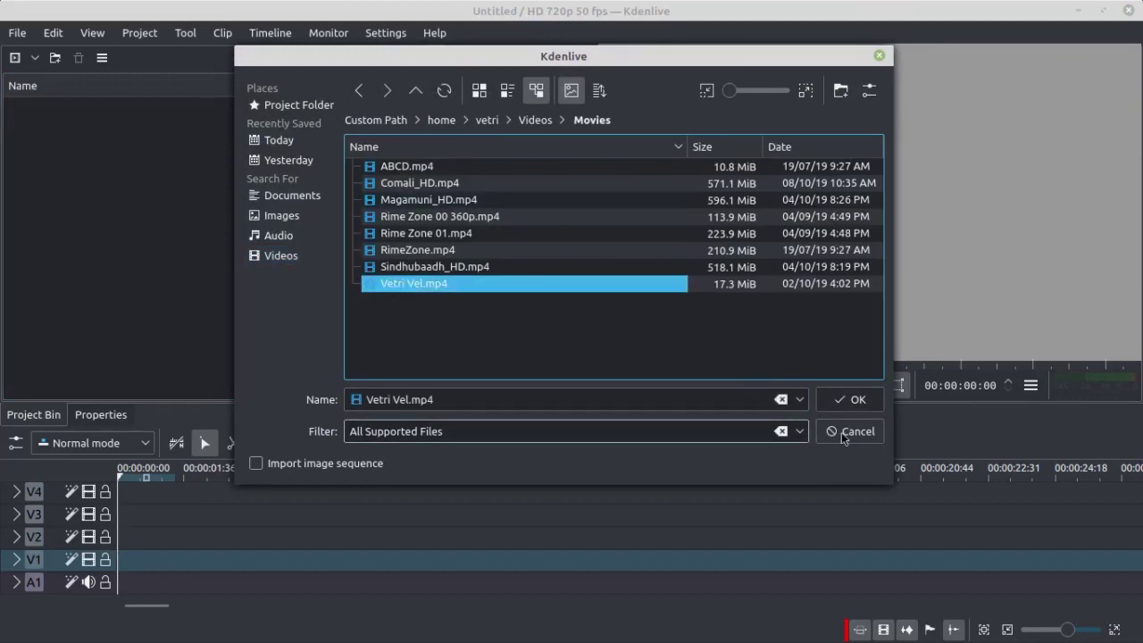
pyautogui.click(851, 401)
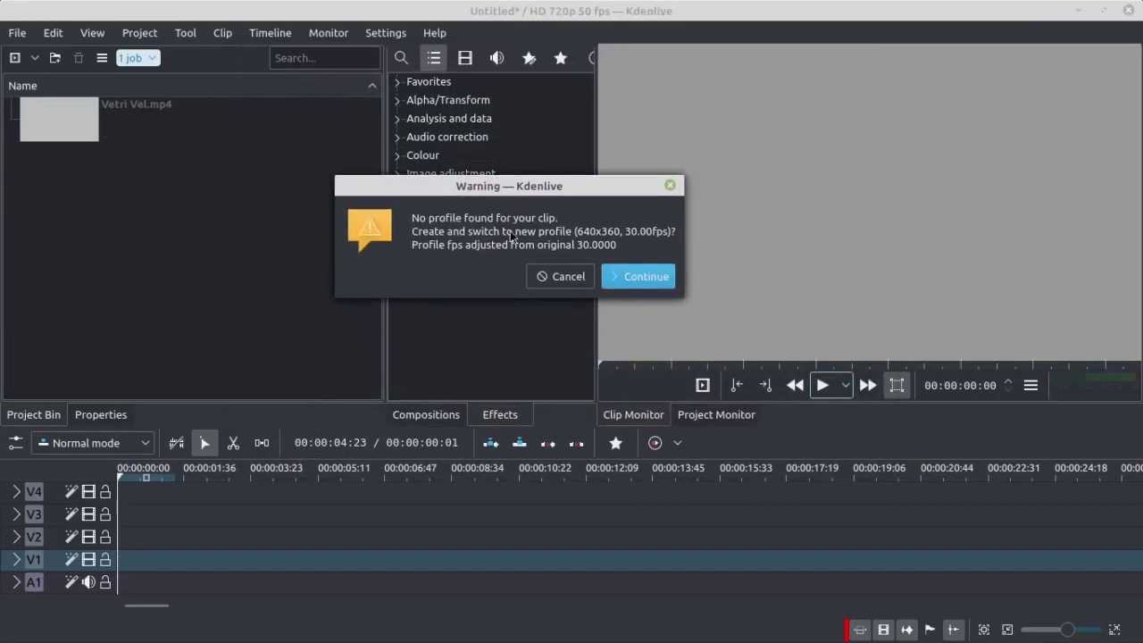
pyautogui.click(560, 276)
# - Place the Vetri Vel.mp4 clip at the start of track V1, with its audio on track A1
pyautogui.click(64, 120)
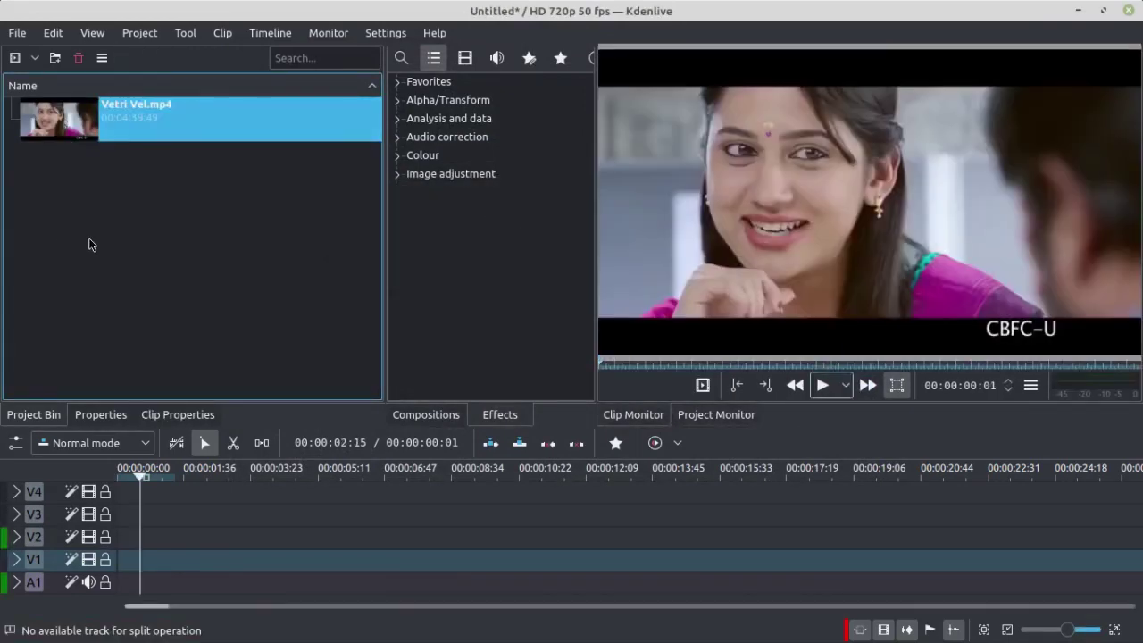
pyautogui.moveTo(67, 125); pyautogui.dragTo(278, 573)
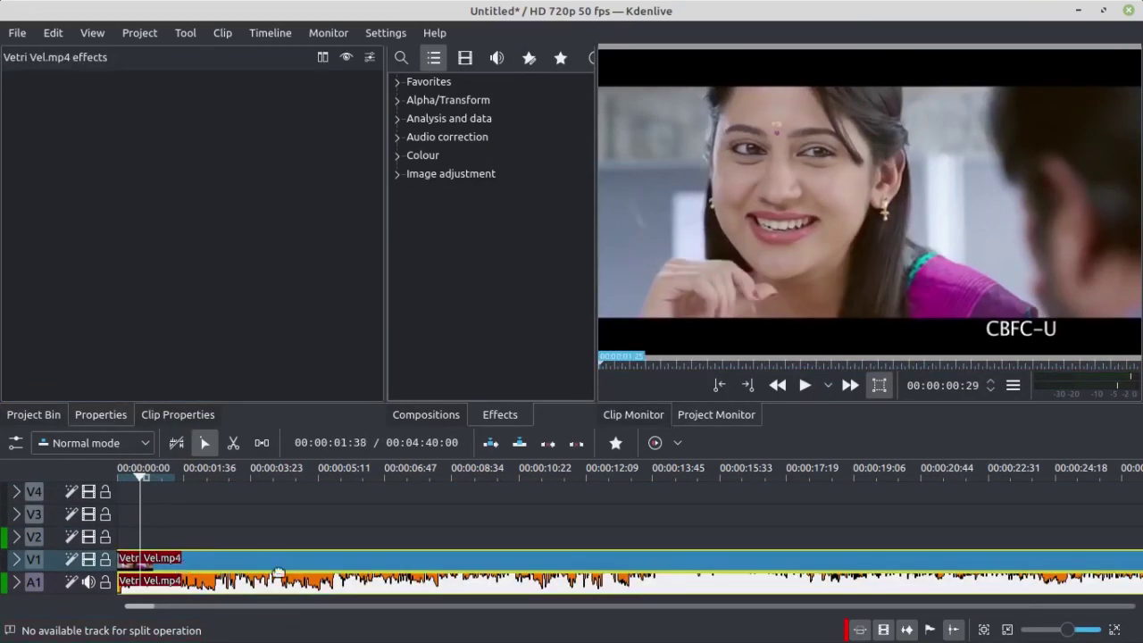
pyautogui.click(1082, 629)
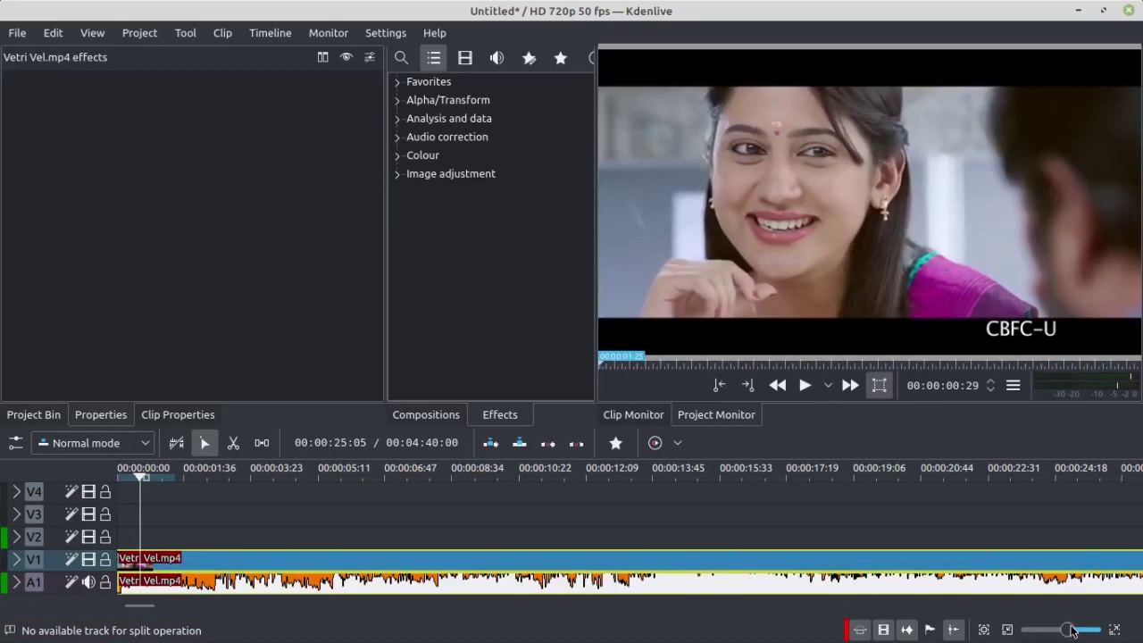
pyautogui.click(1084, 629)
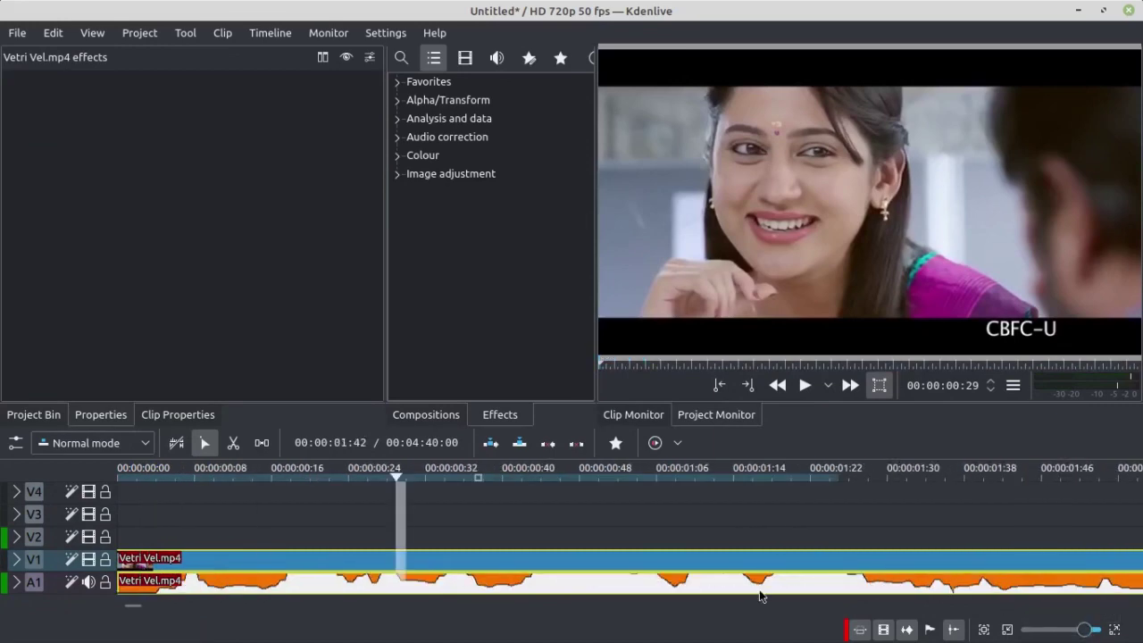
pyautogui.click(129, 530)
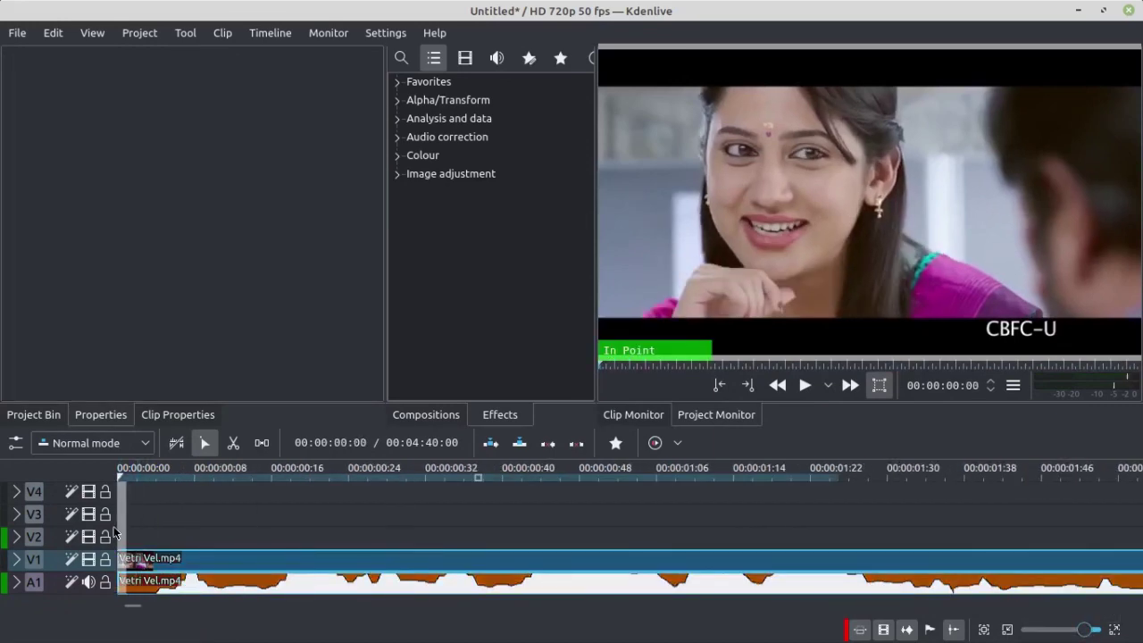
pyautogui.scroll(-2, 113, 526)
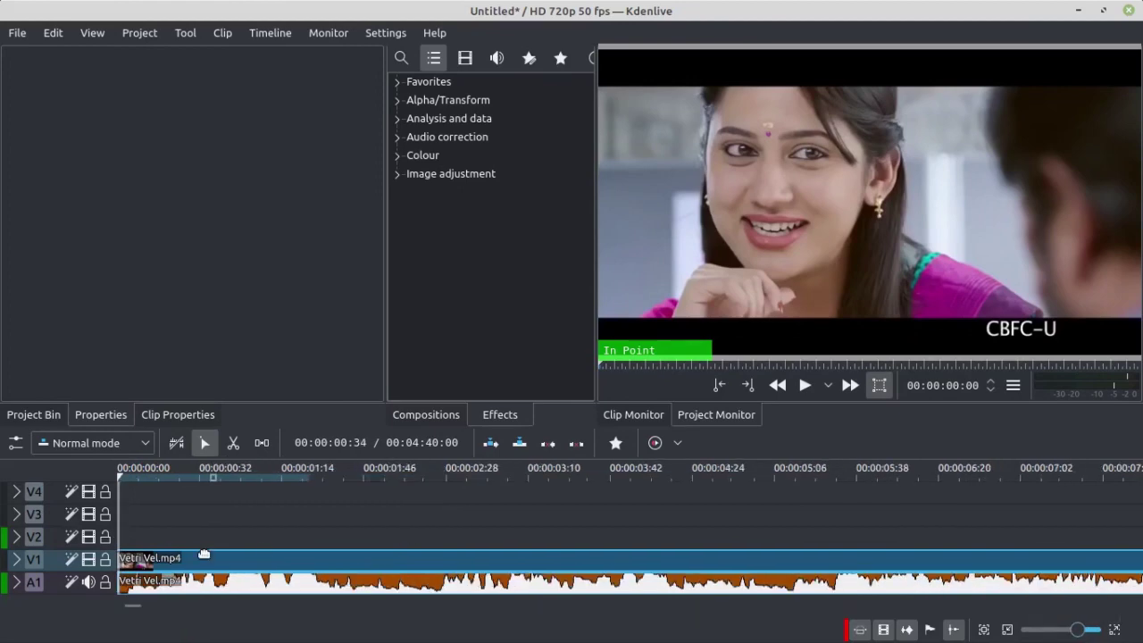
# - Ungroup the Vetri Vel.mp4 clip in the timeline to separate its video from its audio
pyautogui.click(196, 511)
pyautogui.click(179, 559)
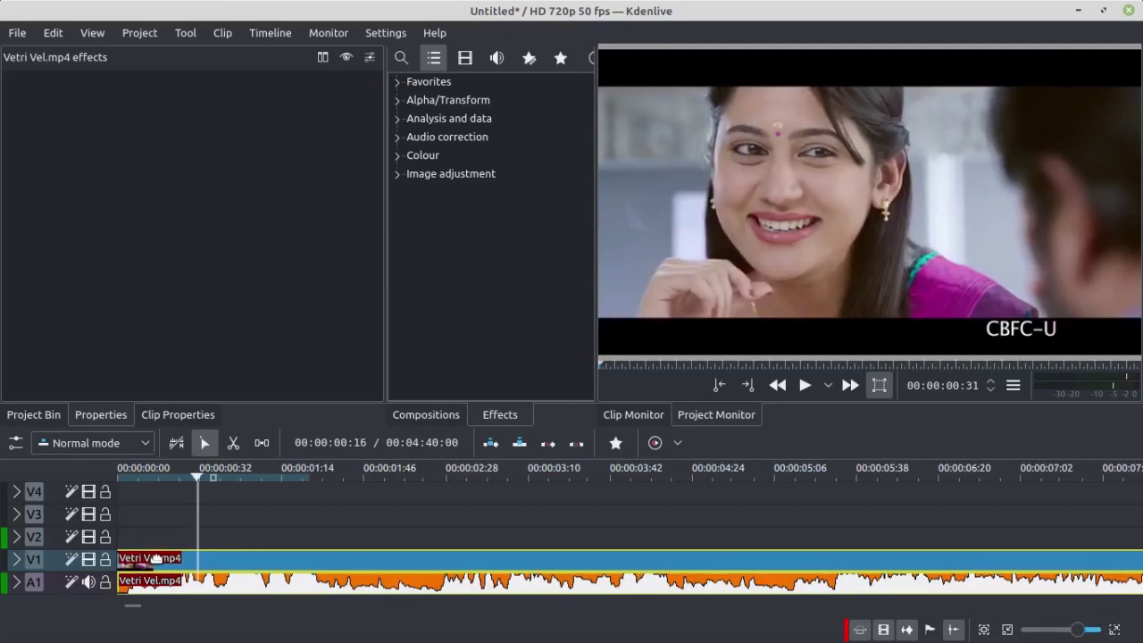
pyautogui.rightClick(153, 559)
pyautogui.click(230, 353)
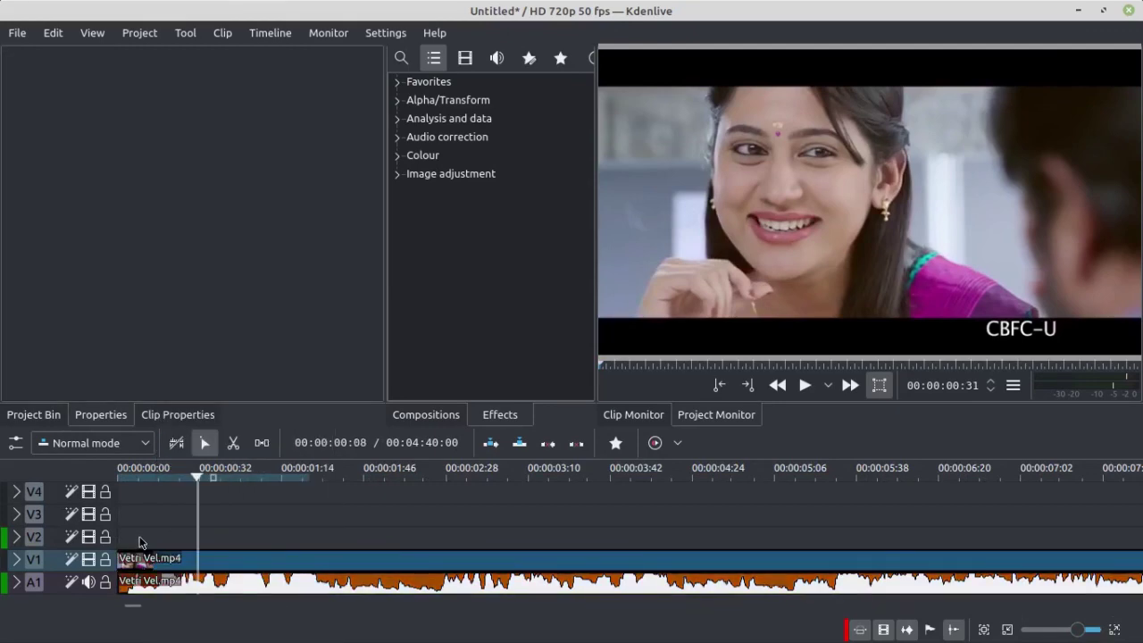
# - Delete the separated audio clip from track A1 and return the playhead to 00:00:00:00
pyautogui.click(190, 587)
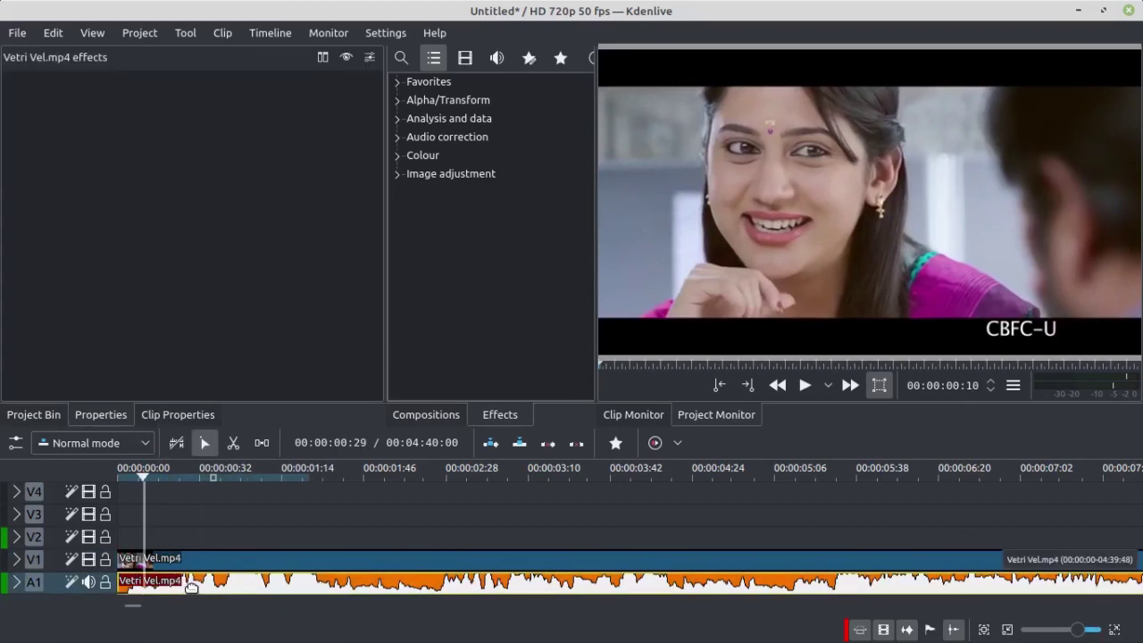
pyautogui.press('Delete')
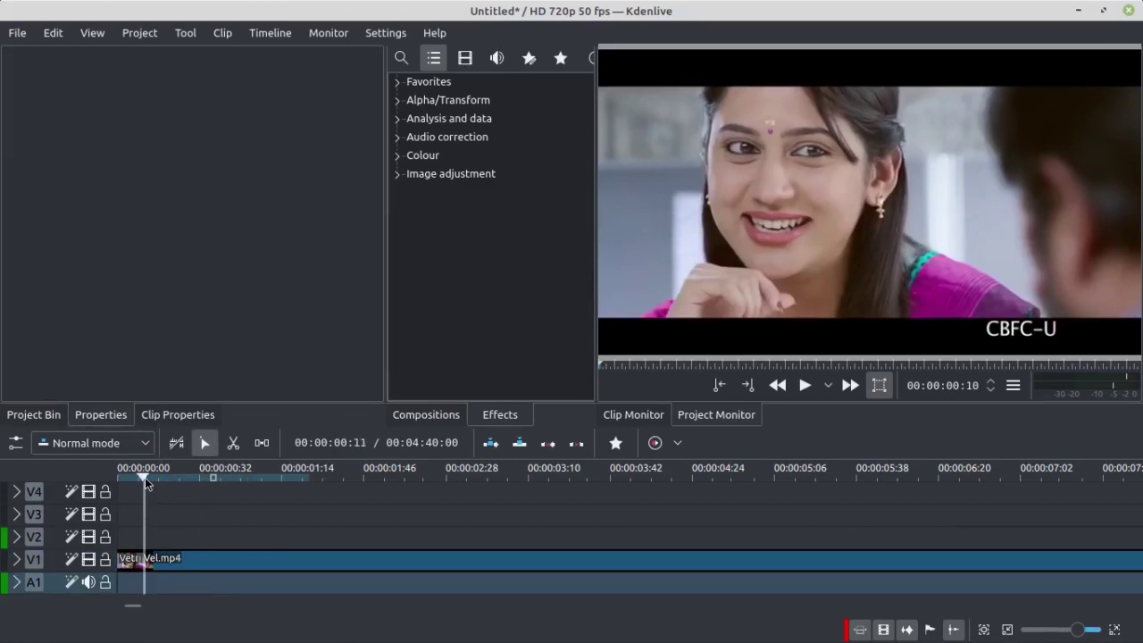
pyautogui.moveTo(145, 477); pyautogui.dragTo(119, 477)
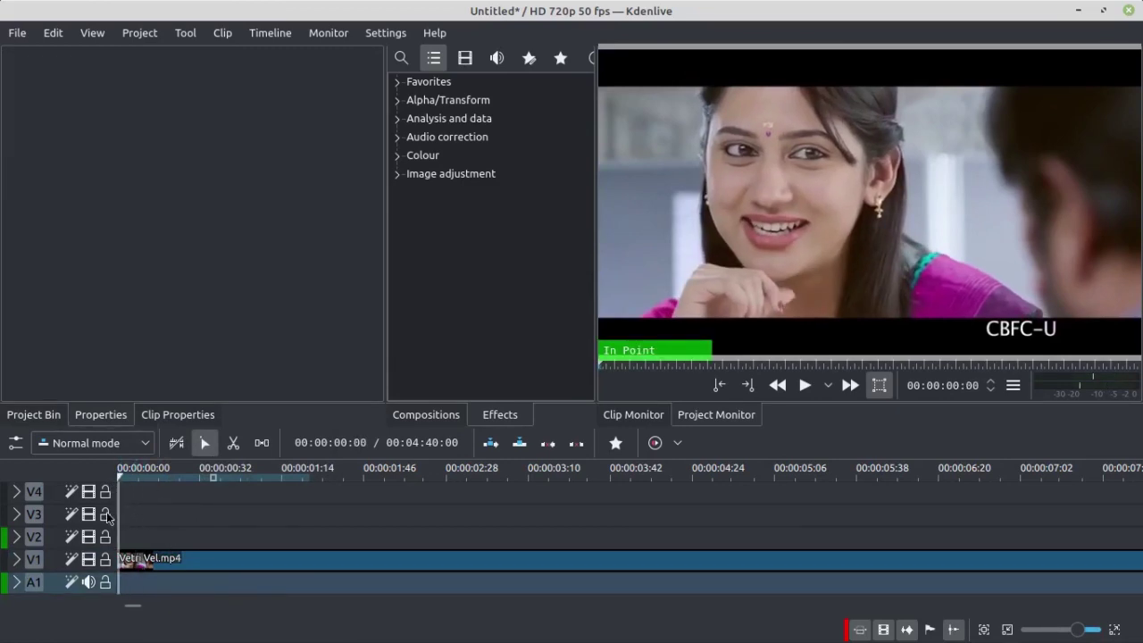
# - Apply the Position and Zoom effect from Alpha/Transform to the Vetri Vel.mp4 clip on track V1
pyautogui.click(157, 560)
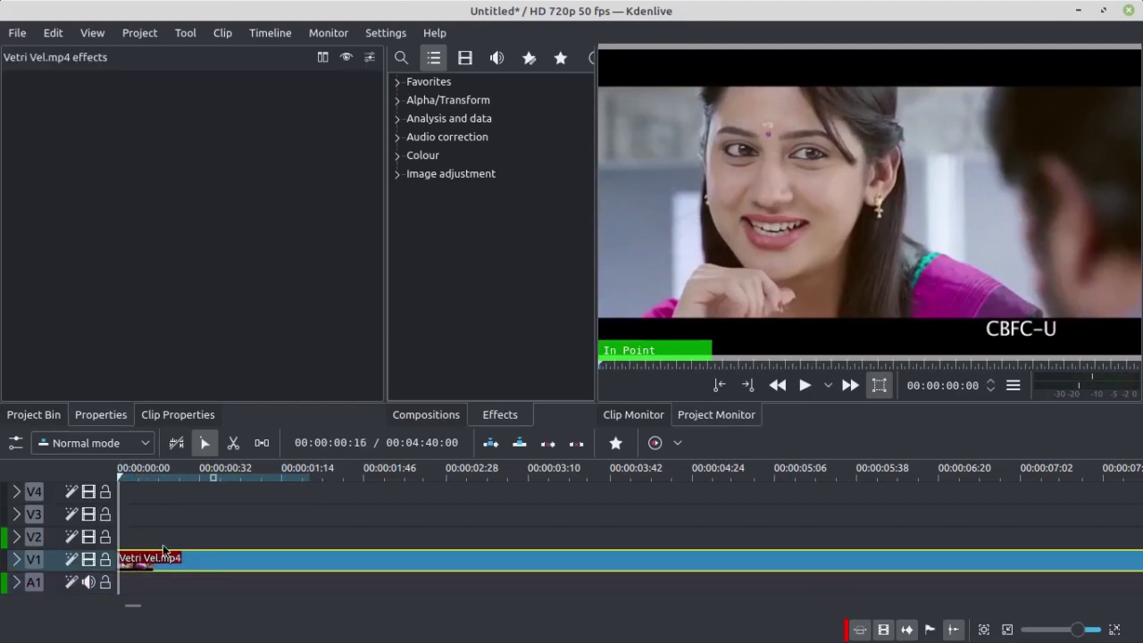
pyautogui.click(465, 57)
pyautogui.click(398, 105)
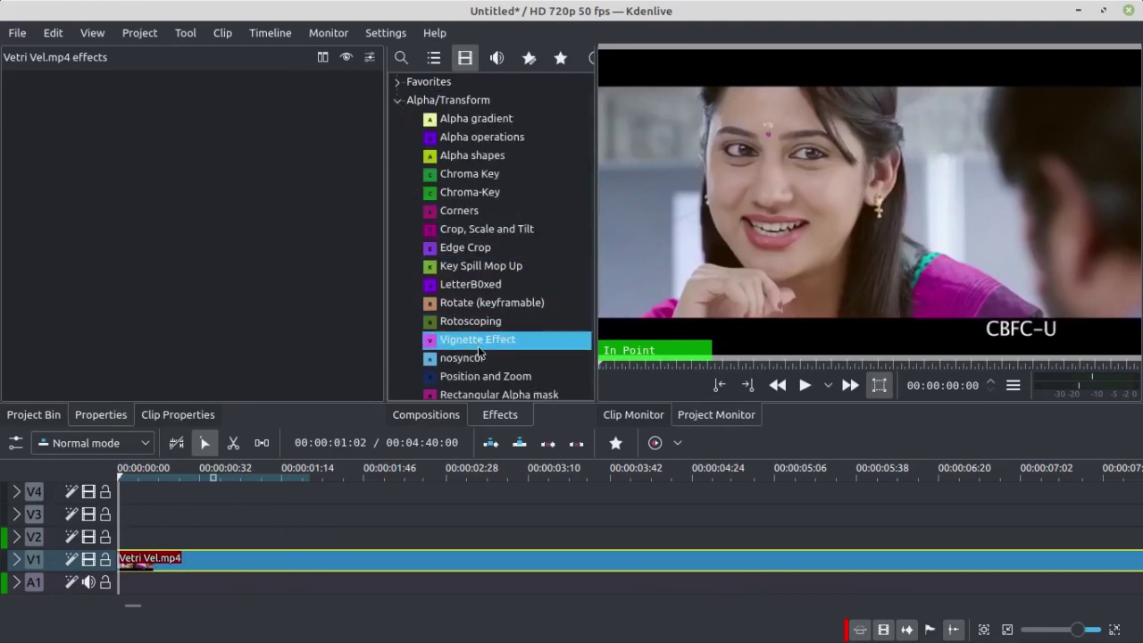
pyautogui.scroll(-2, 478, 345)
pyautogui.moveTo(487, 283); pyautogui.dragTo(197, 563)
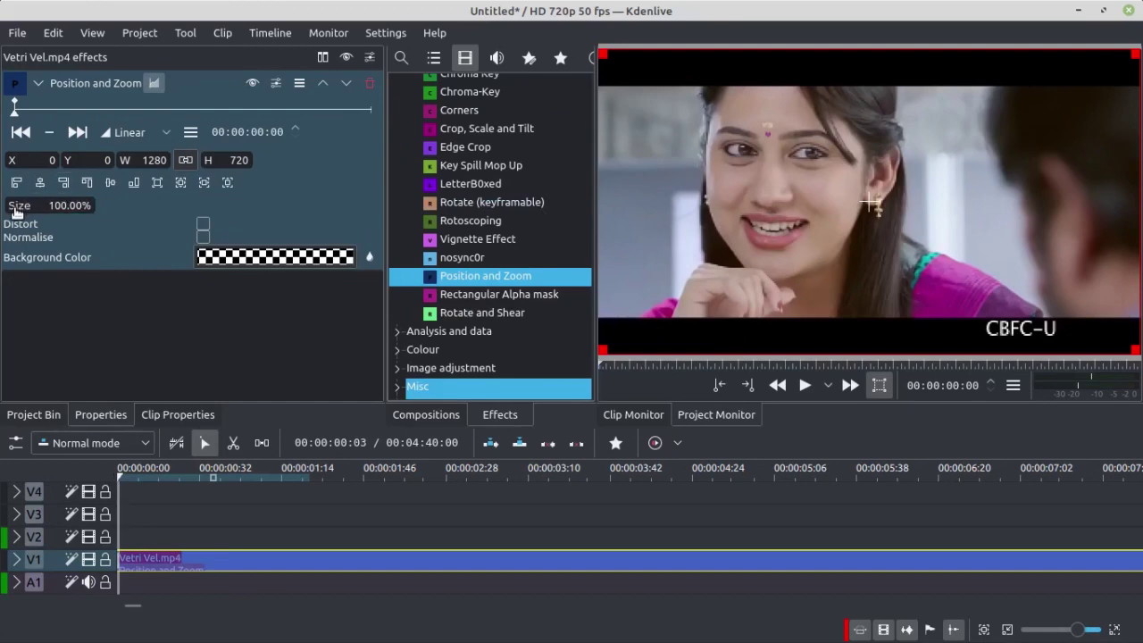
# - Set the effect's size to 50% and move the shrunken picture to the frame's centre, about X 318, Y 186
pyautogui.click(49, 206)
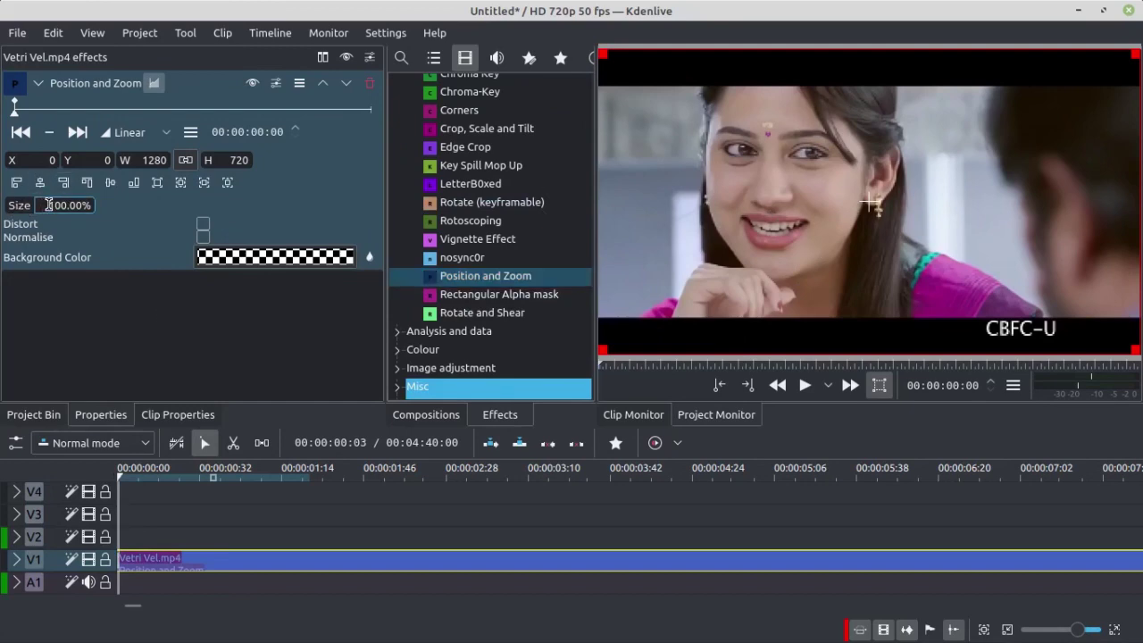
pyautogui.moveTo(48, 205); pyautogui.dragTo(93, 208)
pyautogui.write('5')
pyautogui.press('Return')
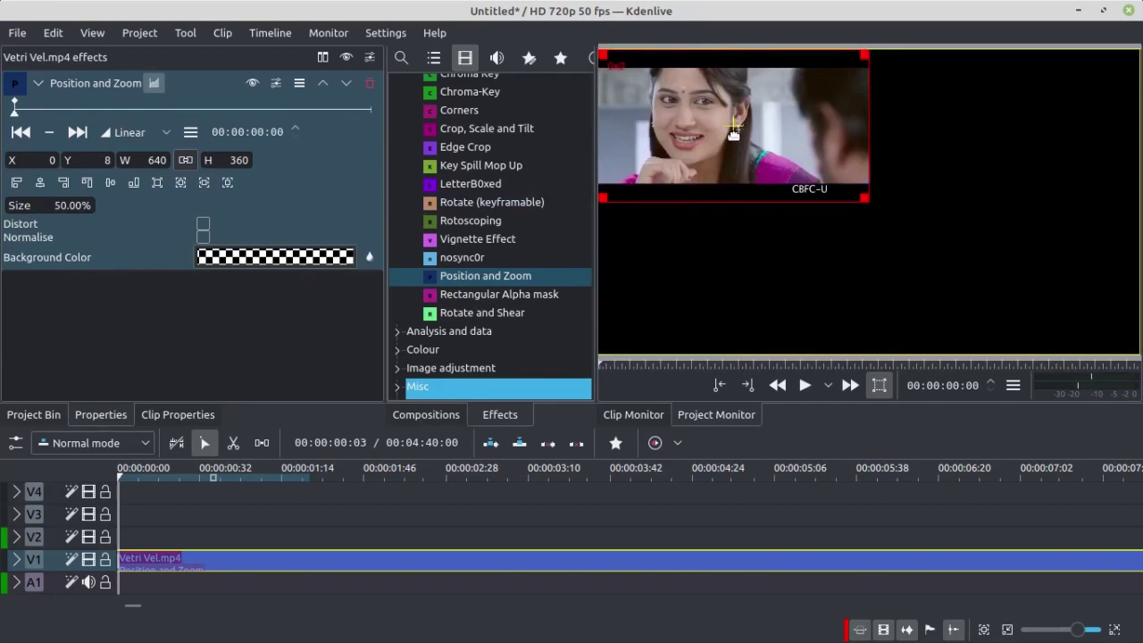
pyautogui.moveTo(732, 127); pyautogui.dragTo(868, 205)
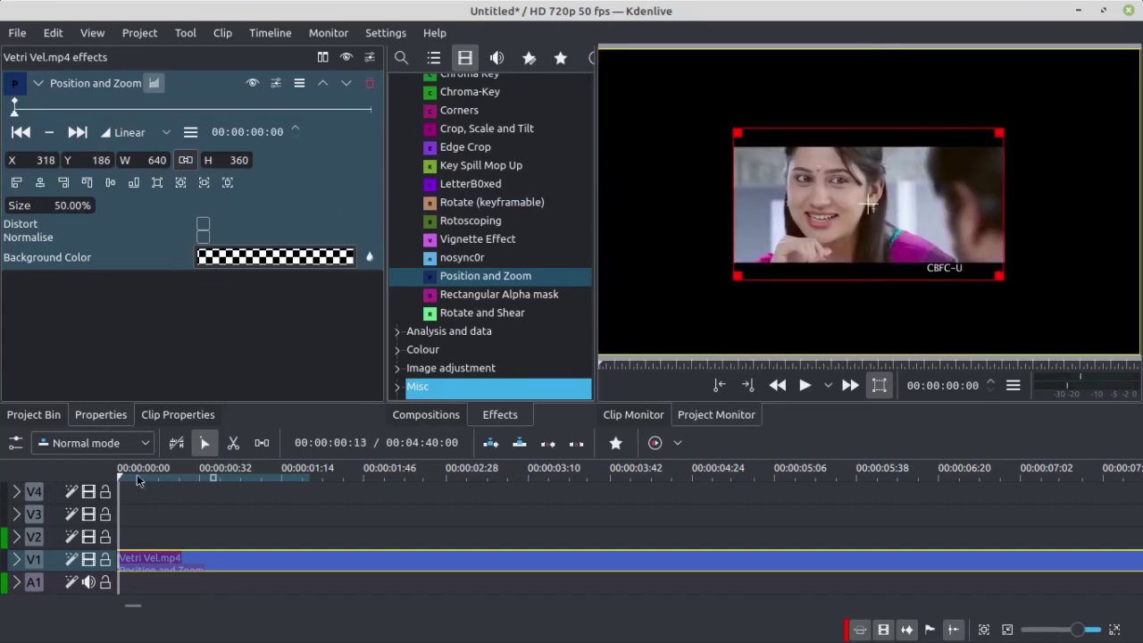
# - Place the playhead at 00:00:19:18 and cut the Vetri Vel.mp4 clip there with the Razor tool
pyautogui.scroll(-3, 602, 507)
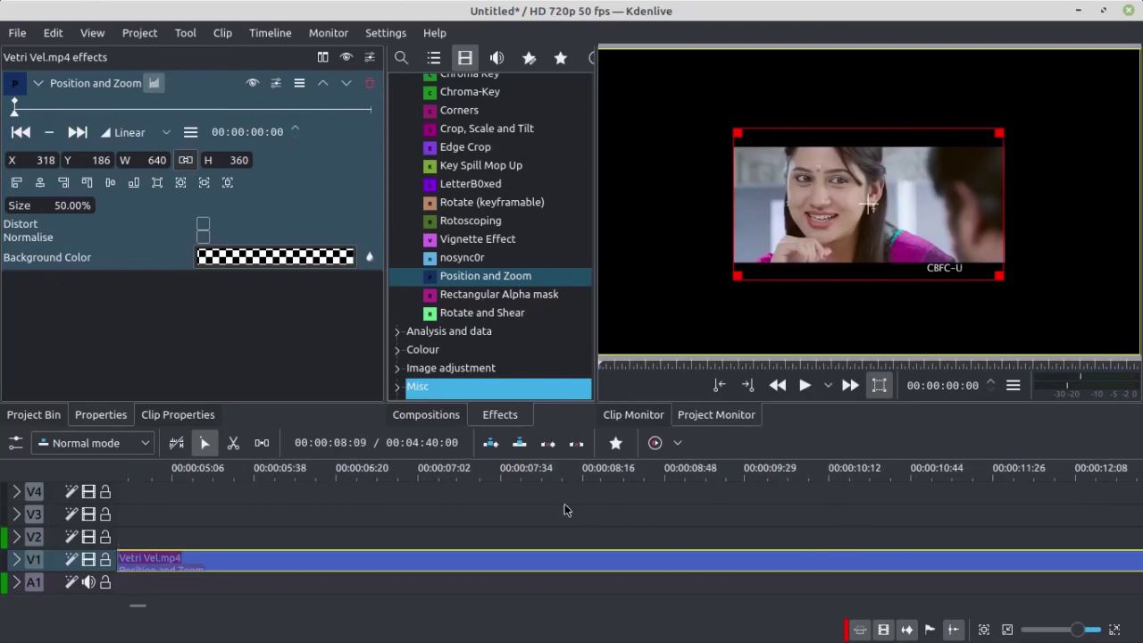
pyautogui.scroll(3, 563, 504)
pyautogui.scroll(-8, 791, 509)
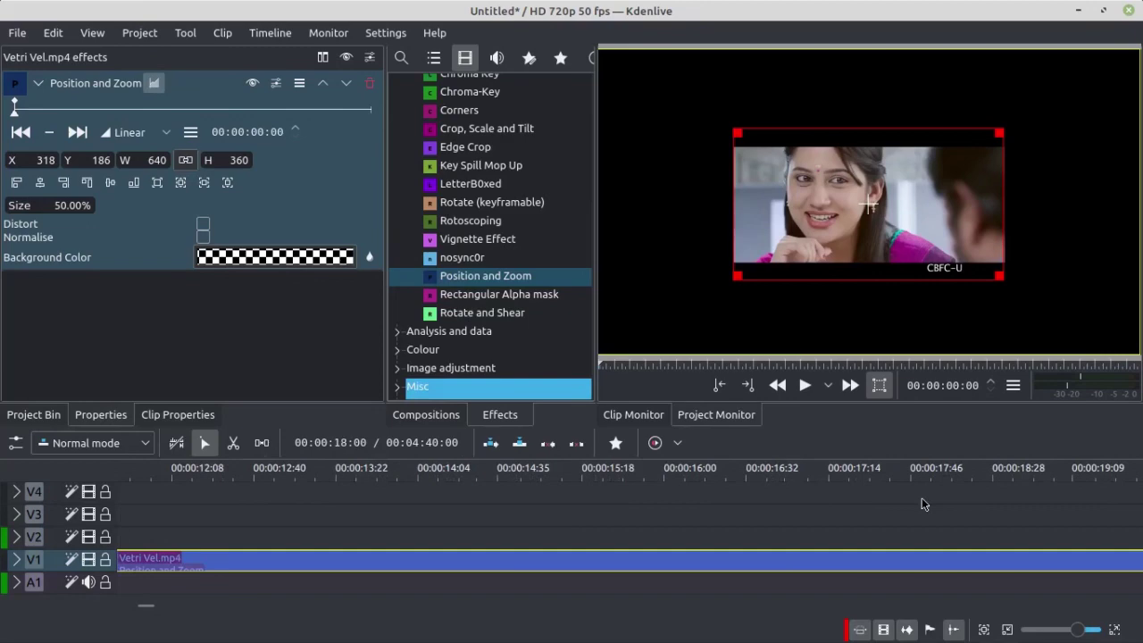
pyautogui.click(1099, 497)
pyautogui.scroll(-3, 805, 527)
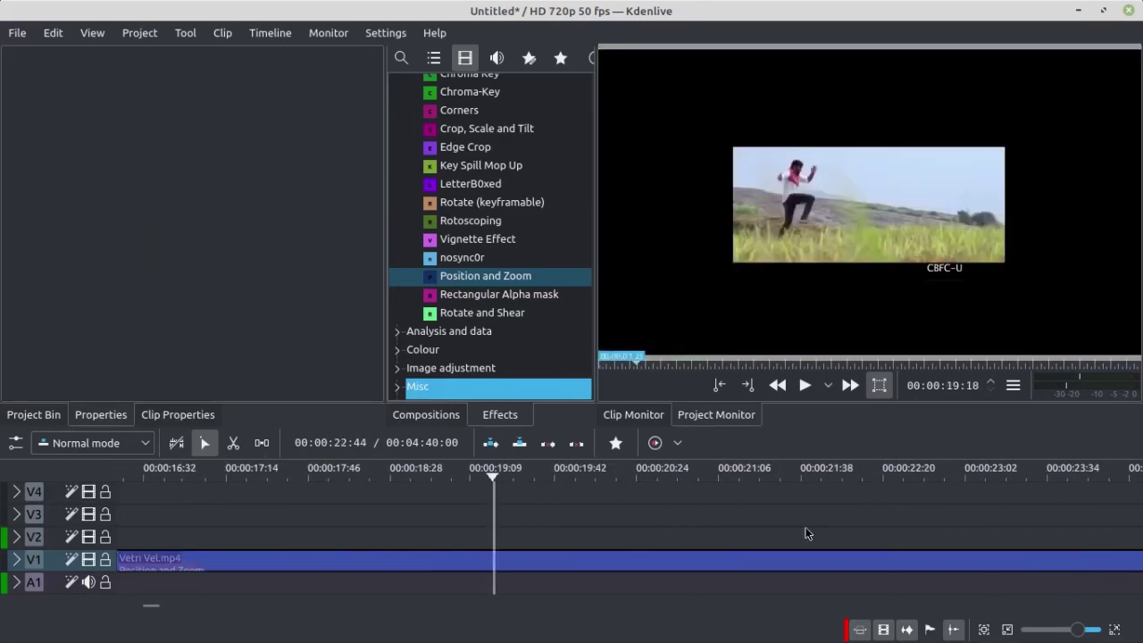
pyautogui.scroll(-3, 500, 526)
pyautogui.scroll(3, 488, 527)
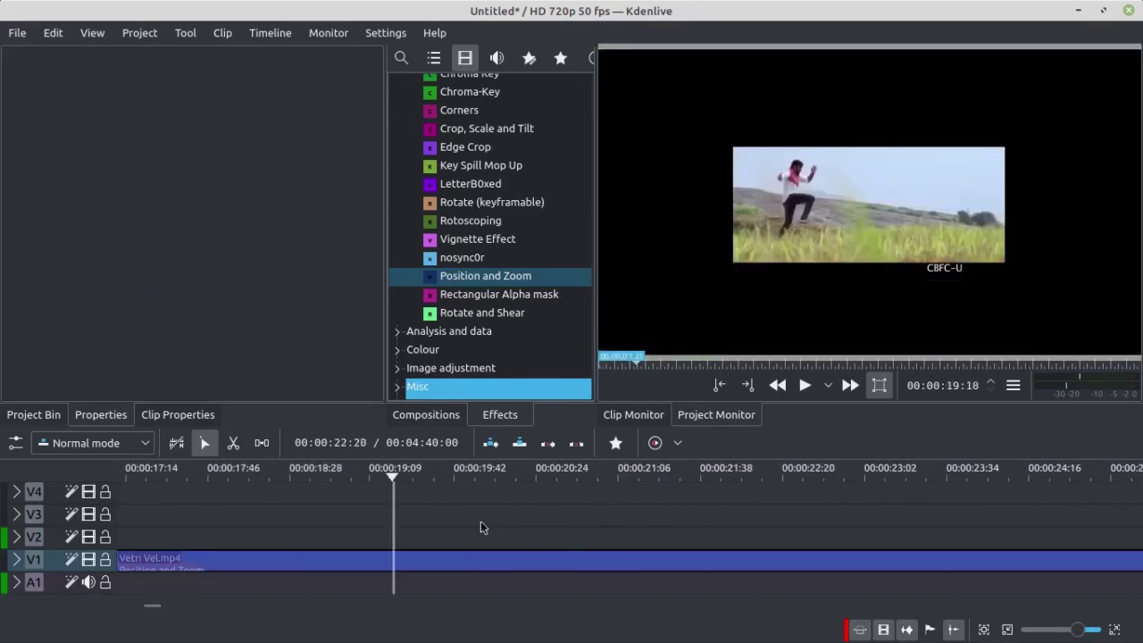
pyautogui.click(234, 444)
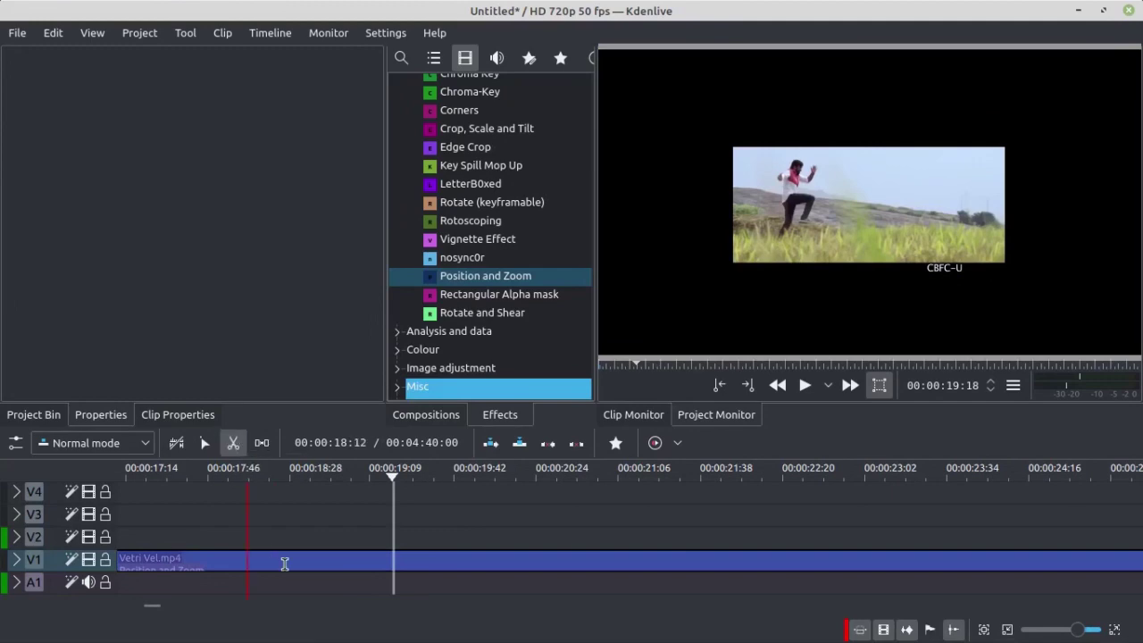
pyautogui.click(393, 561)
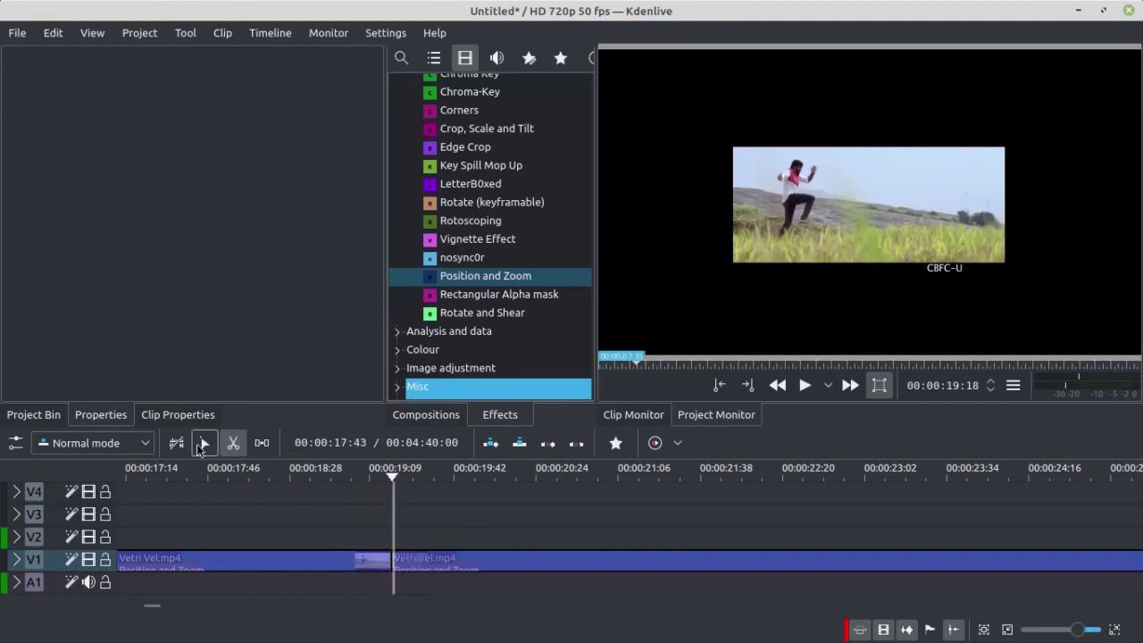
# - Delete the part of the Vetri Vel.mp4 clip after the cut
pyautogui.click(204, 444)
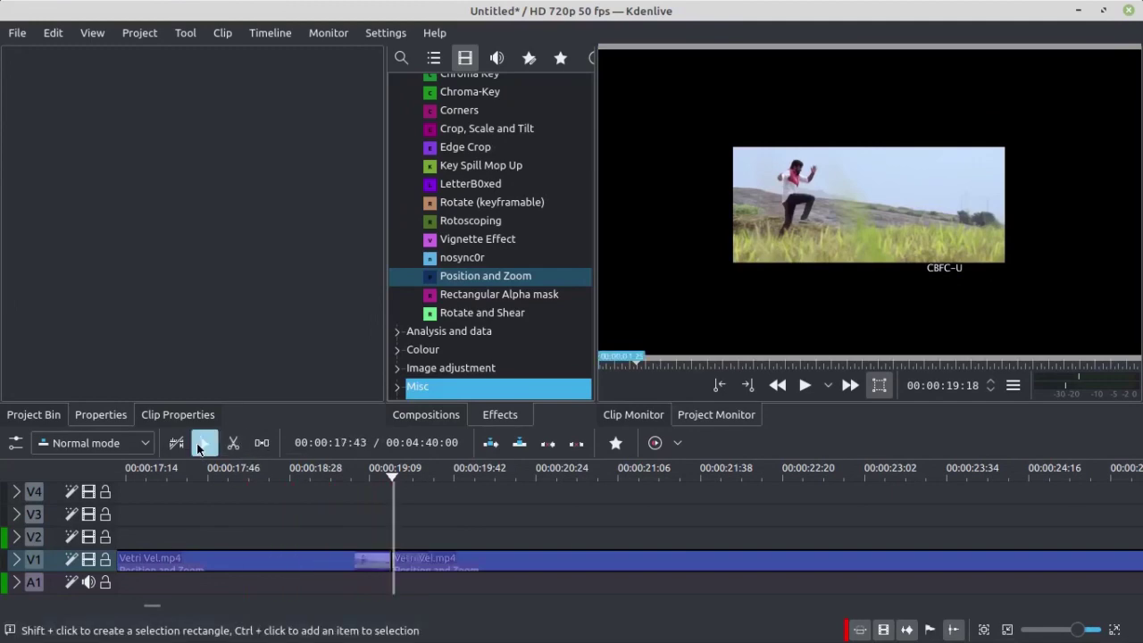
pyautogui.click(465, 561)
pyautogui.press('Delete')
pyautogui.keyDown('ctrl'); pyautogui.scroll(3, 290, 536); pyautogui.keyUp('ctrl')
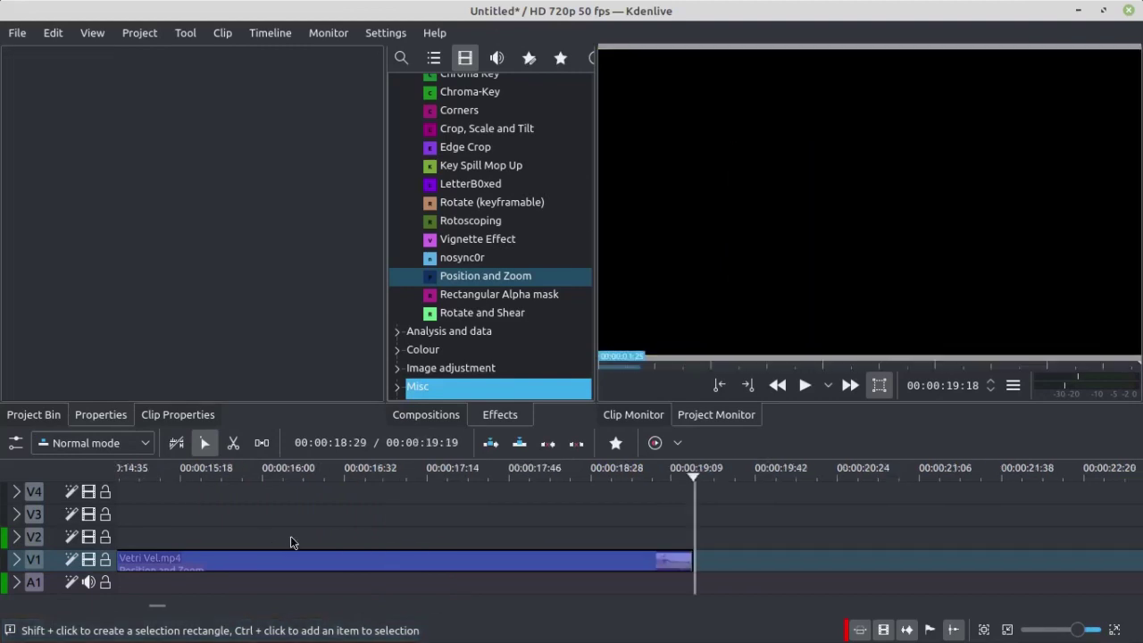
# - Add a Position and Zoom keyframe to the remaining Vetri Vel.mp4 clip at 00:00:05:01
pyautogui.scroll(3, 290, 536)
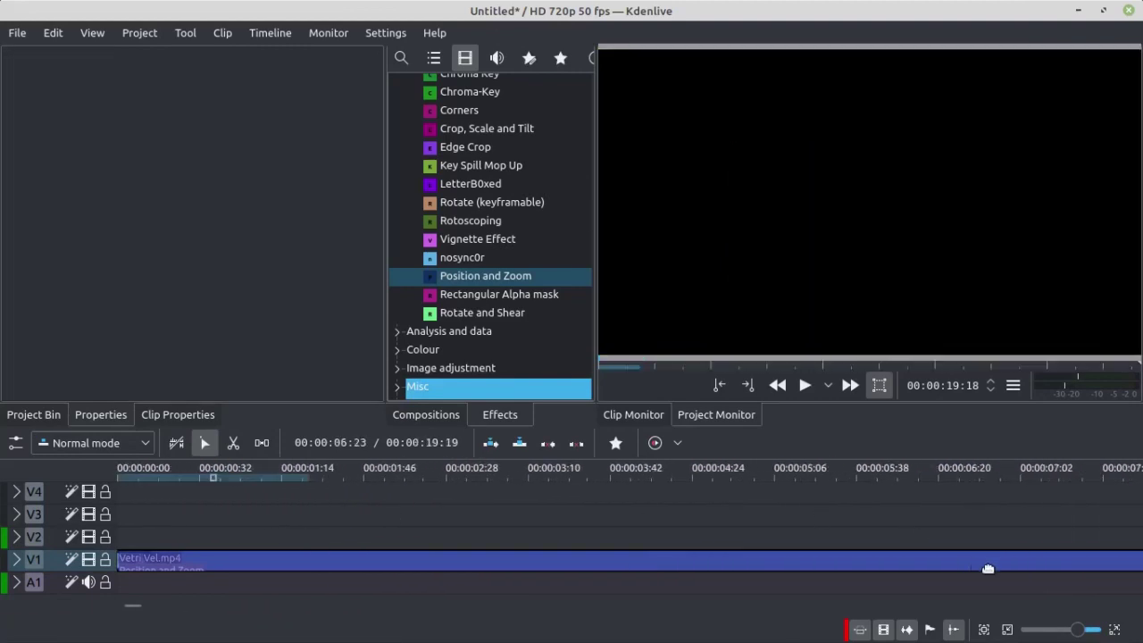
pyautogui.scroll(-1, 1076, 629)
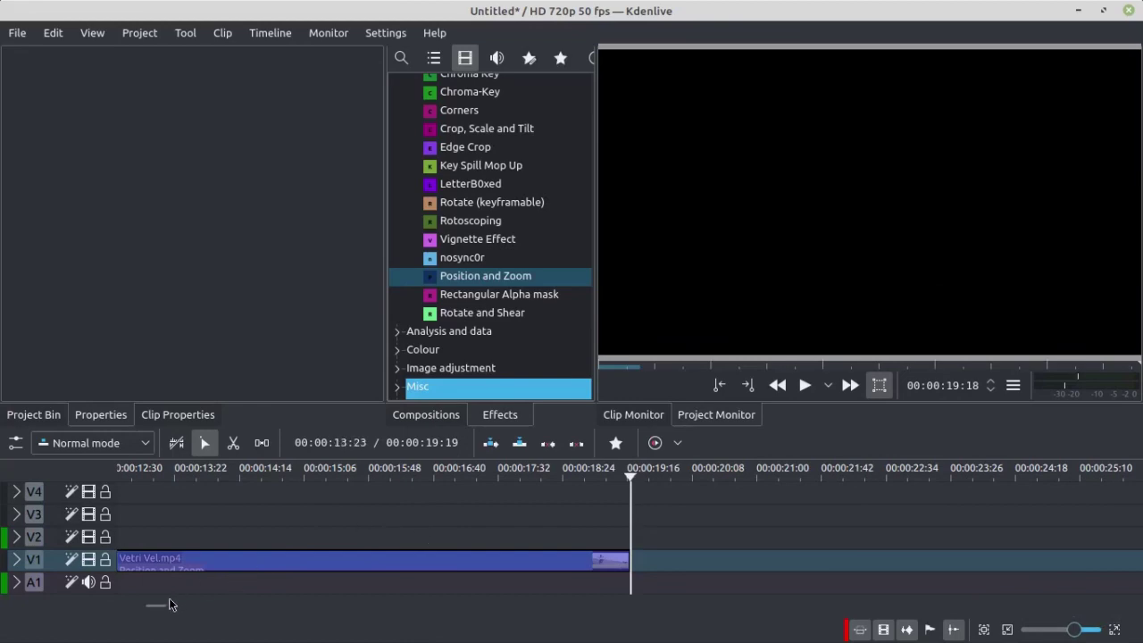
pyautogui.moveTo(155, 607); pyautogui.dragTo(130, 607)
pyautogui.press('Home')
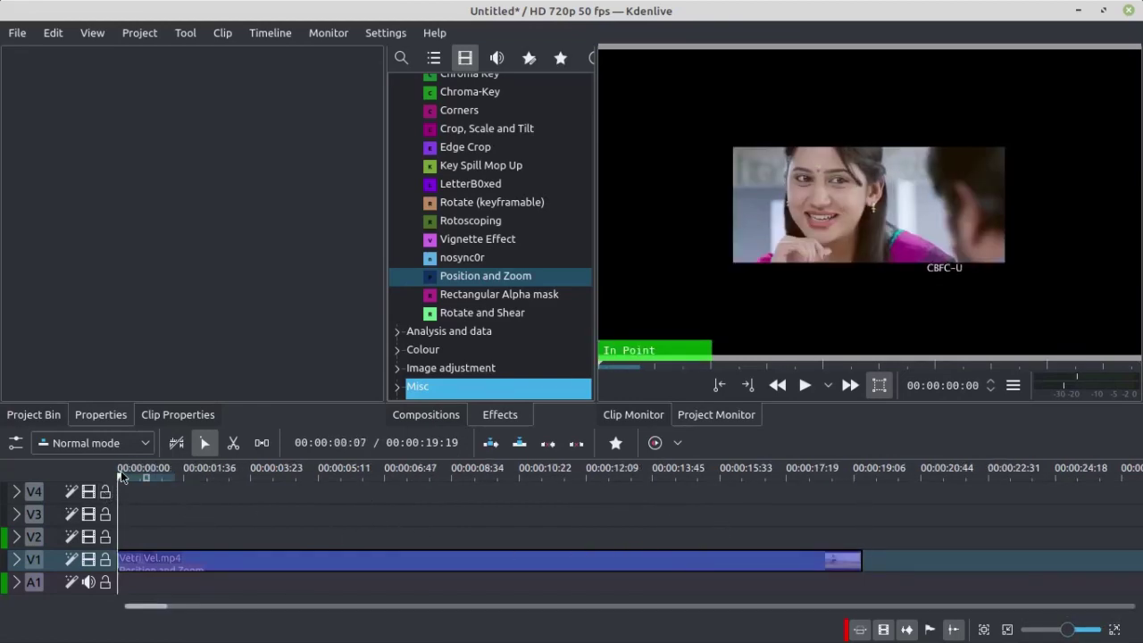
pyautogui.click(343, 497)
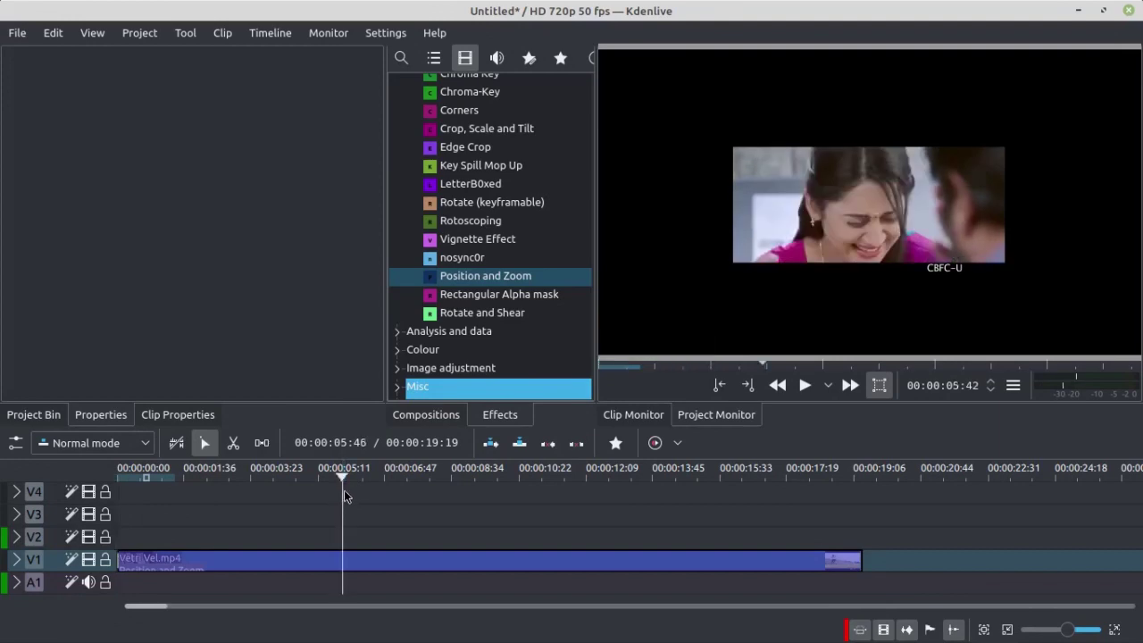
pyautogui.click(218, 561)
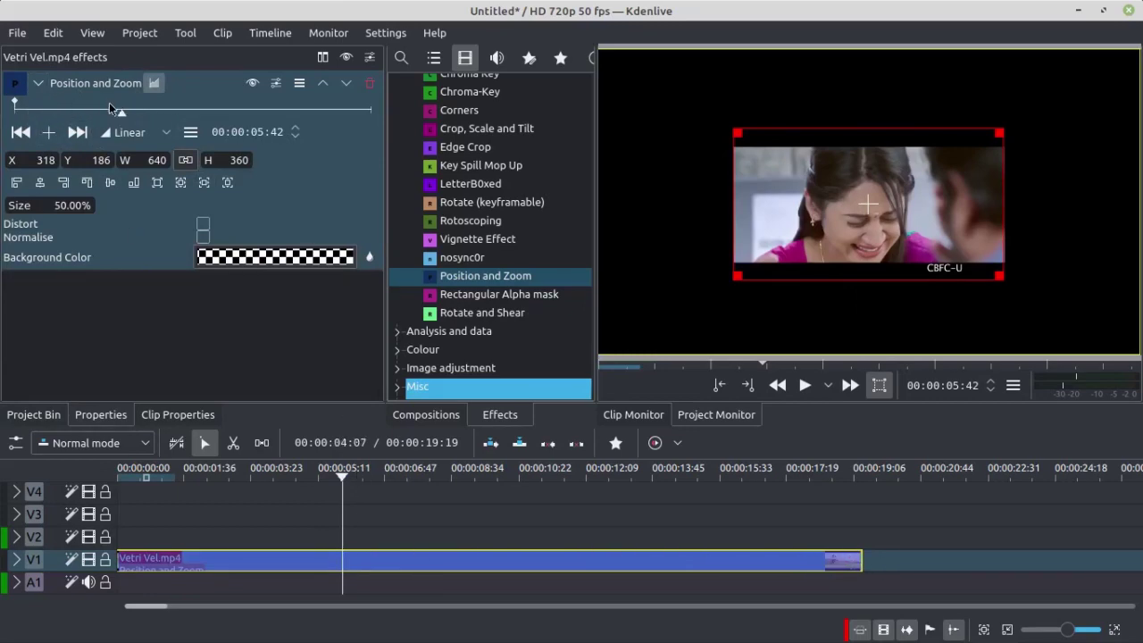
pyautogui.moveTo(122, 112)
pyautogui.mouseDown()
pyautogui.moveTo(14, 112)
pyautogui.moveTo(107, 116)
pyautogui.mouseUp()
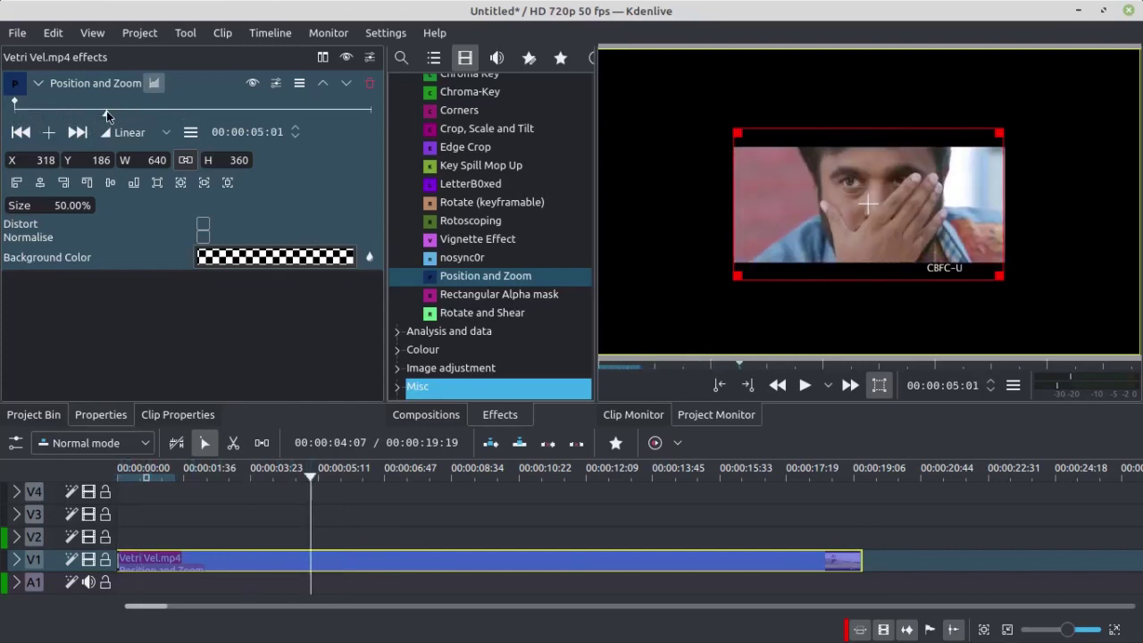
pyautogui.click(51, 134)
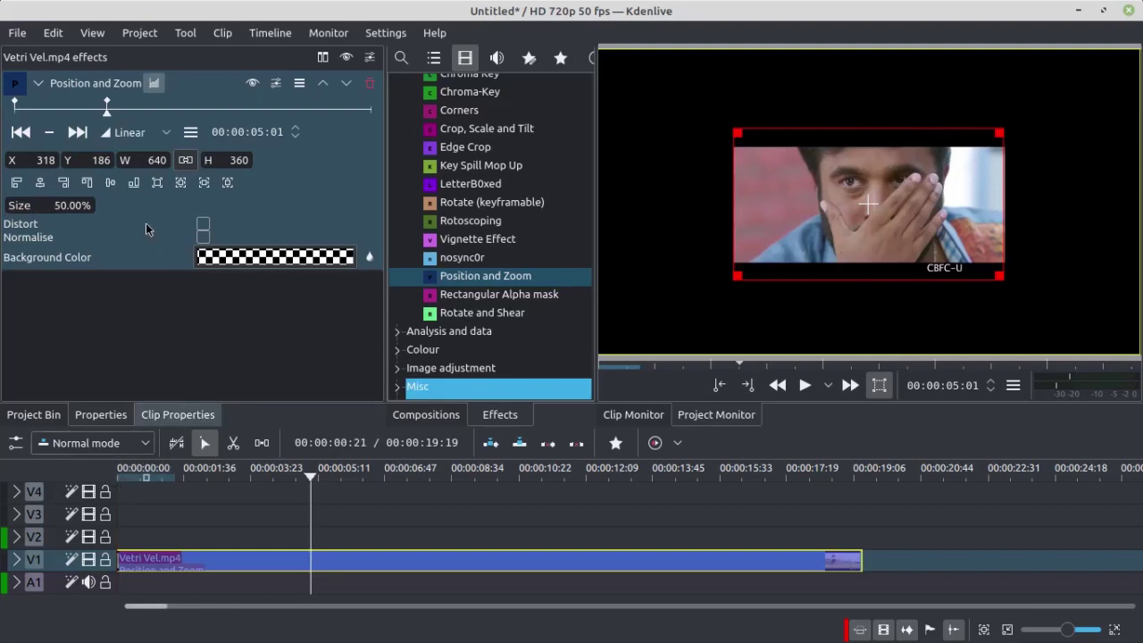
# - Set the size at the 00:00:05:01 keyframe to 100% and move the picture to fill the frame, about X 3, Y -5
pyautogui.moveTo(55, 206); pyautogui.dragTo(101, 206)
pyautogui.write('10')
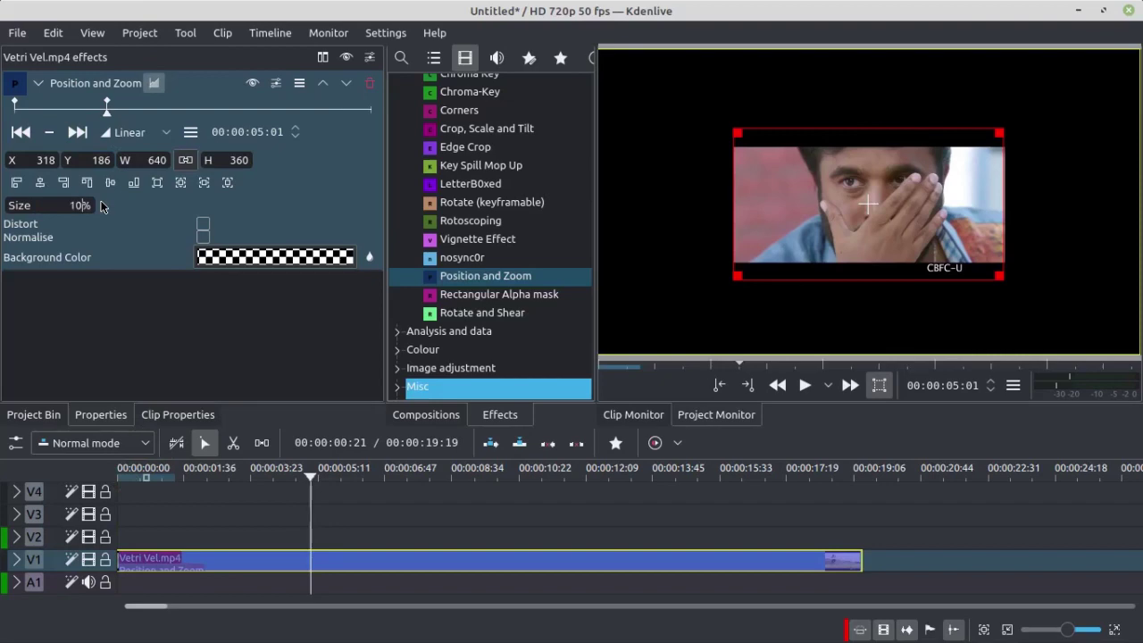
pyautogui.write('0')
pyautogui.press('Return')
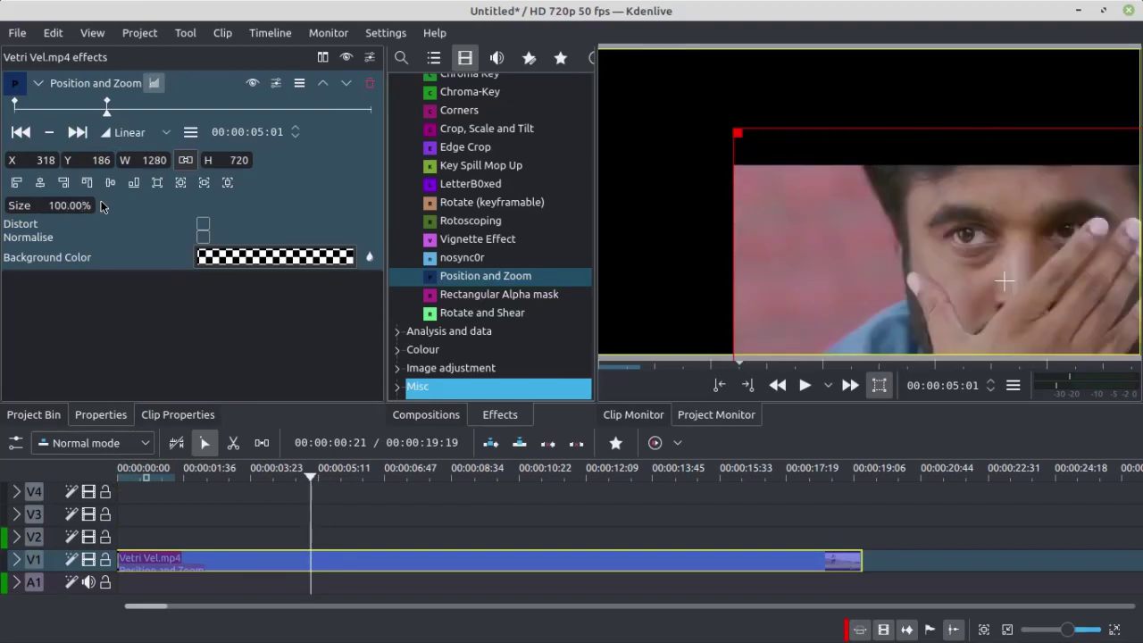
pyautogui.moveTo(1010, 276); pyautogui.dragTo(874, 199)
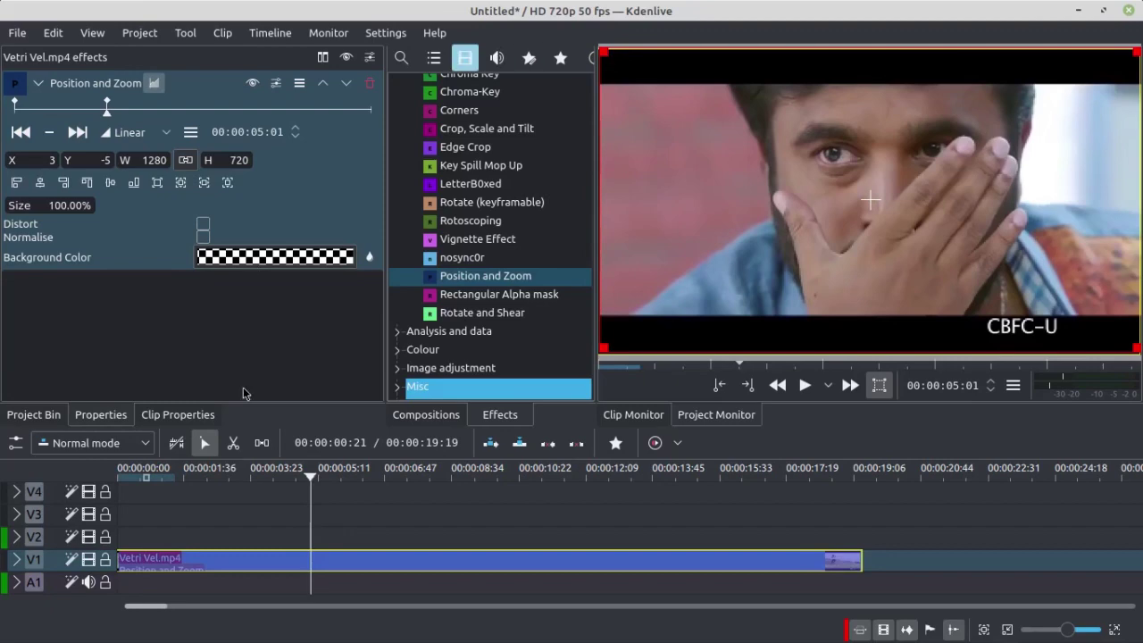
# - Play the zoom animation from the timeline's start, stop it, and return to the 00:00:05:01 keyframe
pyautogui.moveTo(315, 485); pyautogui.dragTo(118, 483)
pyautogui.press('space')
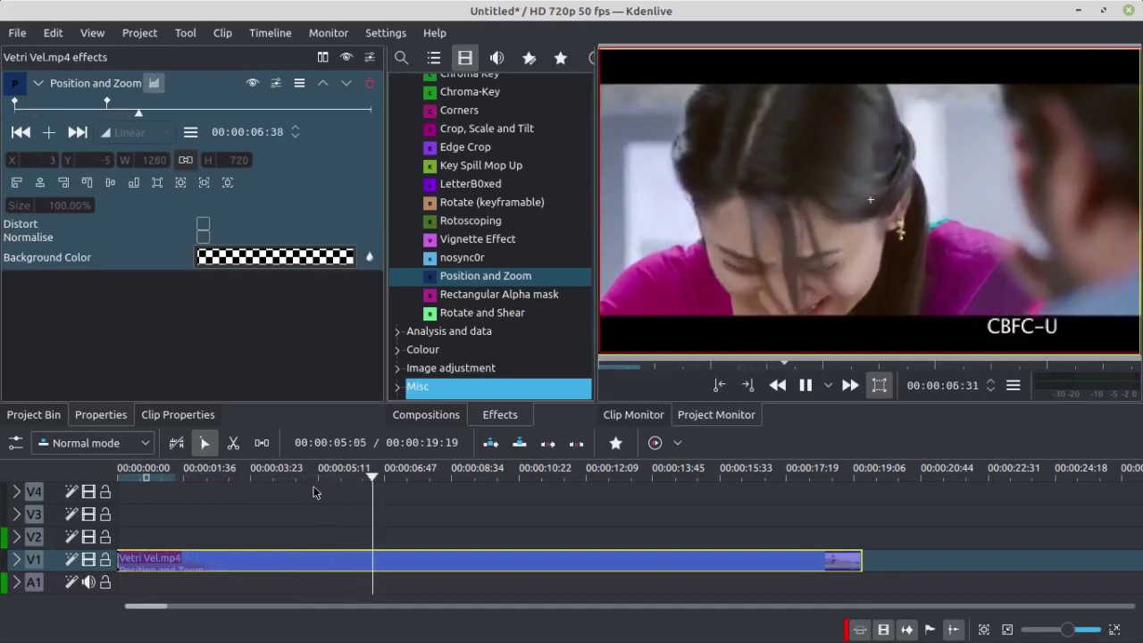
pyautogui.press('space')
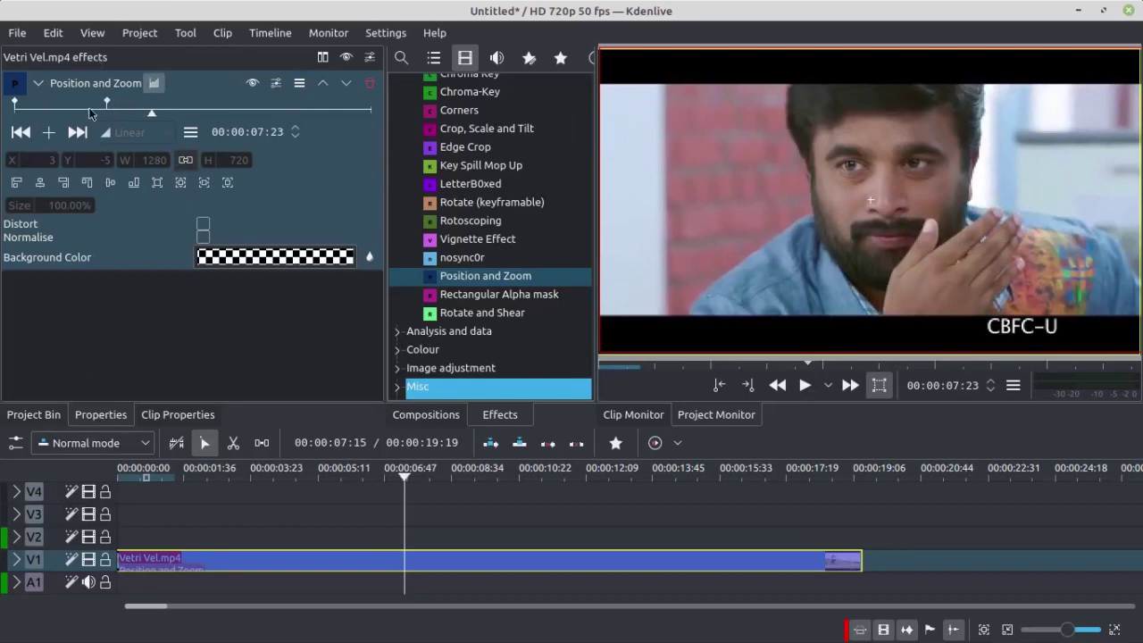
pyautogui.click(107, 104)
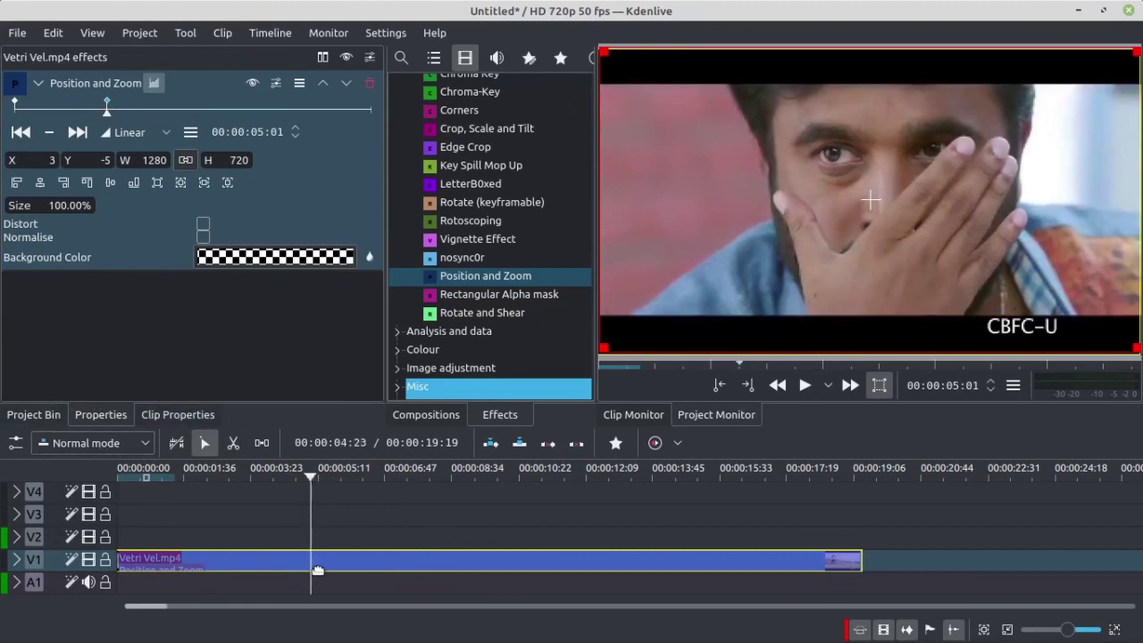
# - Create a title clip containing the text "Designi By Mech Media"
pyautogui.click(142, 33)
pyautogui.click(187, 115)
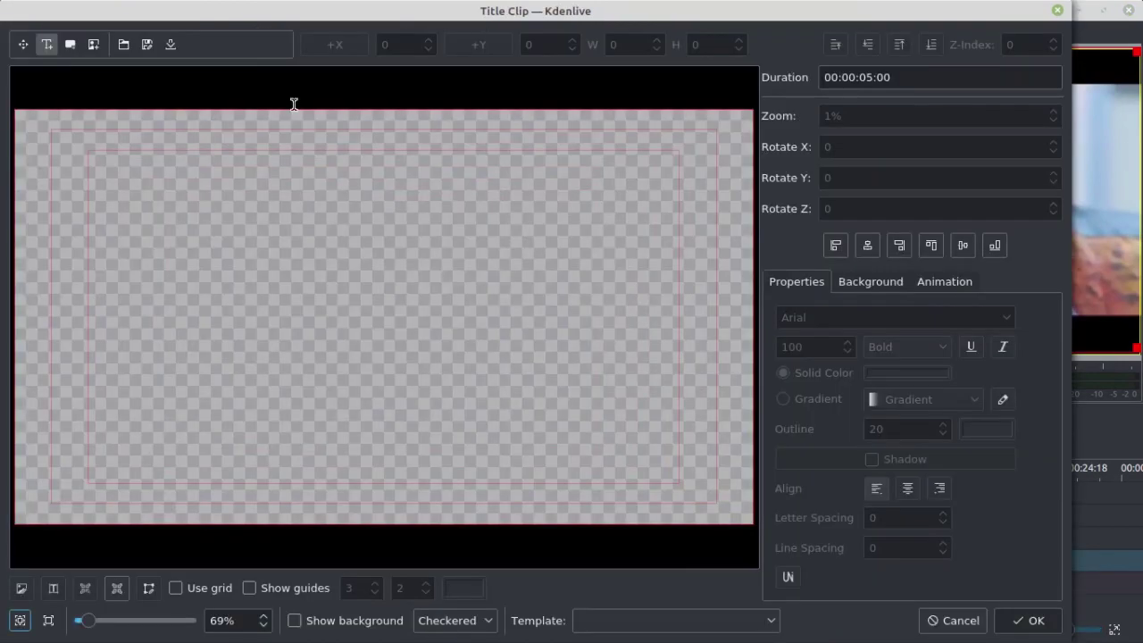
pyautogui.click(98, 426)
pyautogui.click(143, 343)
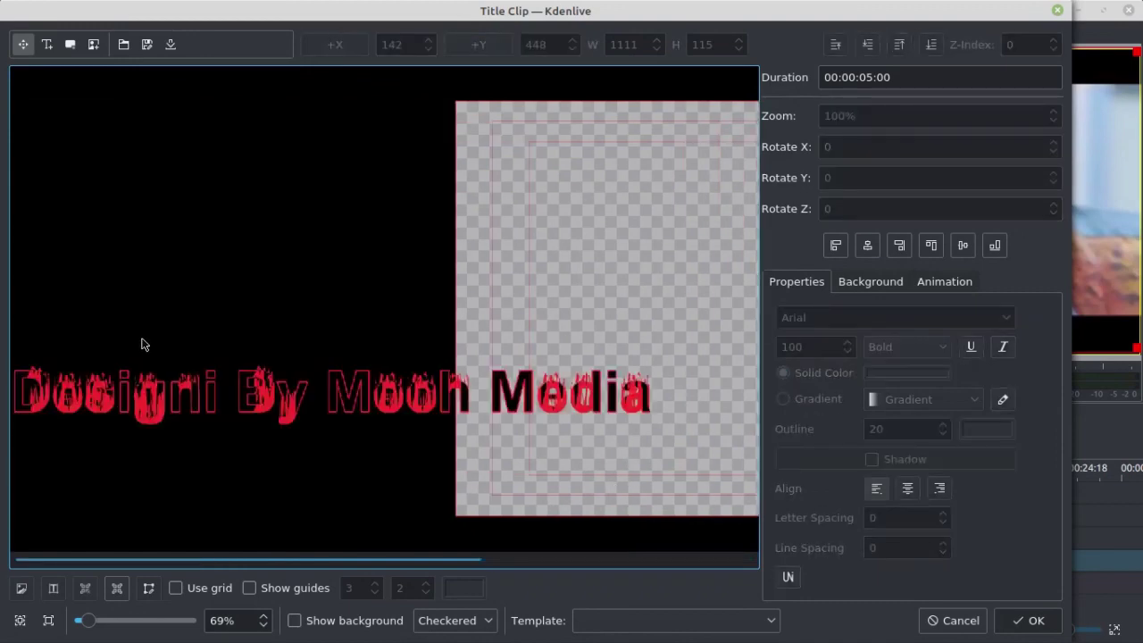
# - Position the title text near the lower edge of the title frame at about X 79, Y 533
pyautogui.moveTo(426, 398); pyautogui.dragTo(668, 406)
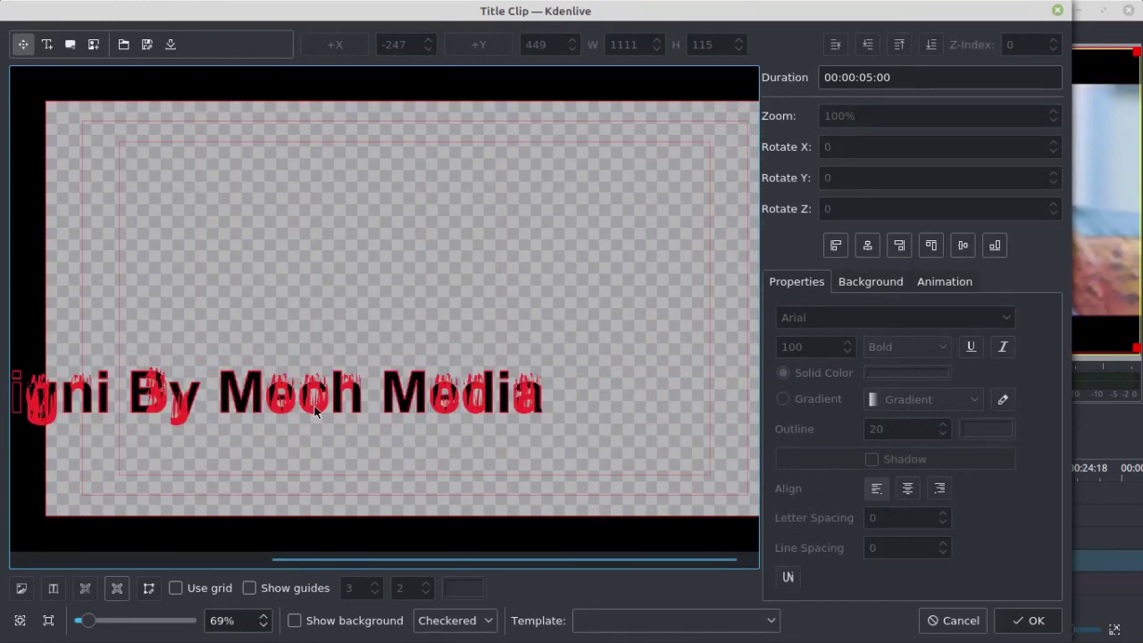
pyautogui.moveTo(314, 410); pyautogui.dragTo(514, 451)
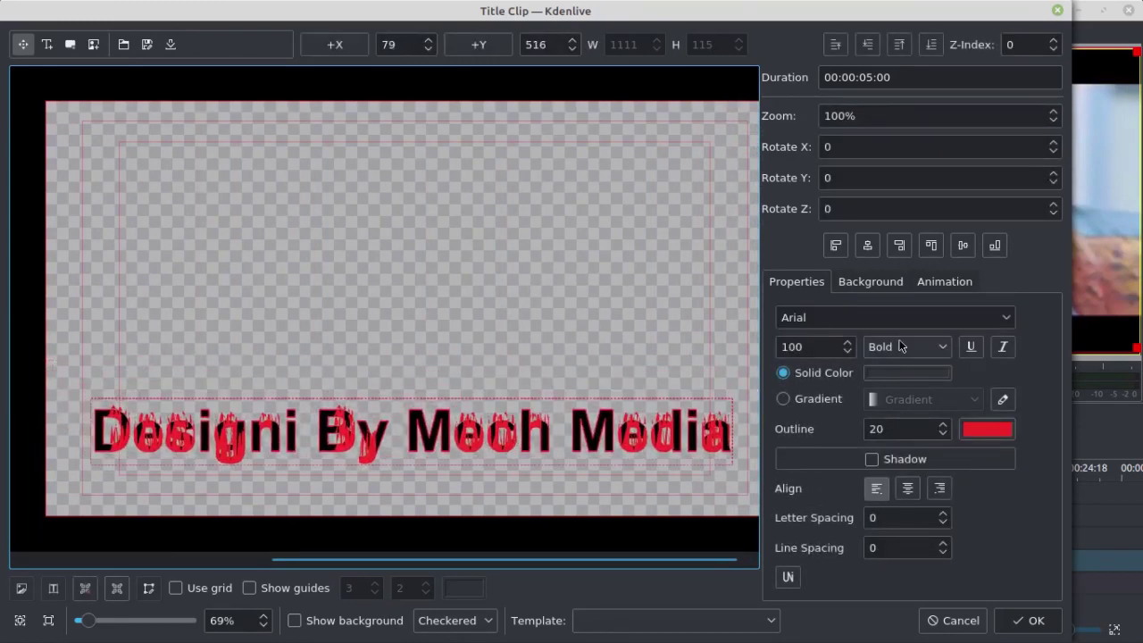
pyautogui.click(995, 245)
# - Fill the title text with the gradient and set its outline width to 10, keeping the red outline colour
pyautogui.doubleClick(876, 430)
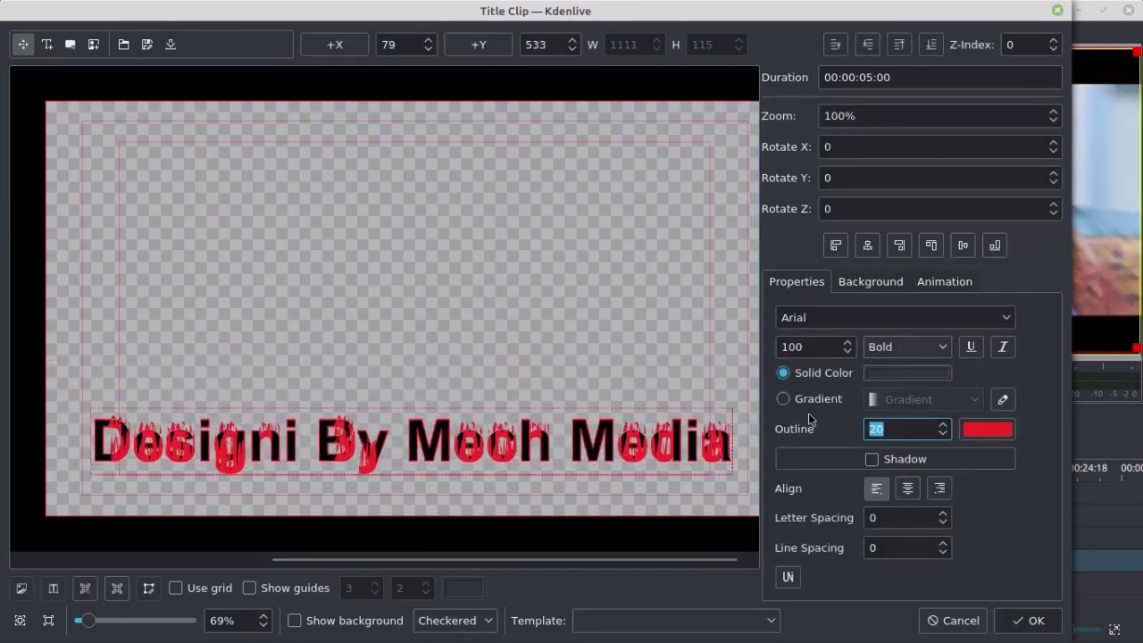
pyautogui.click(784, 399)
pyautogui.click(987, 429)
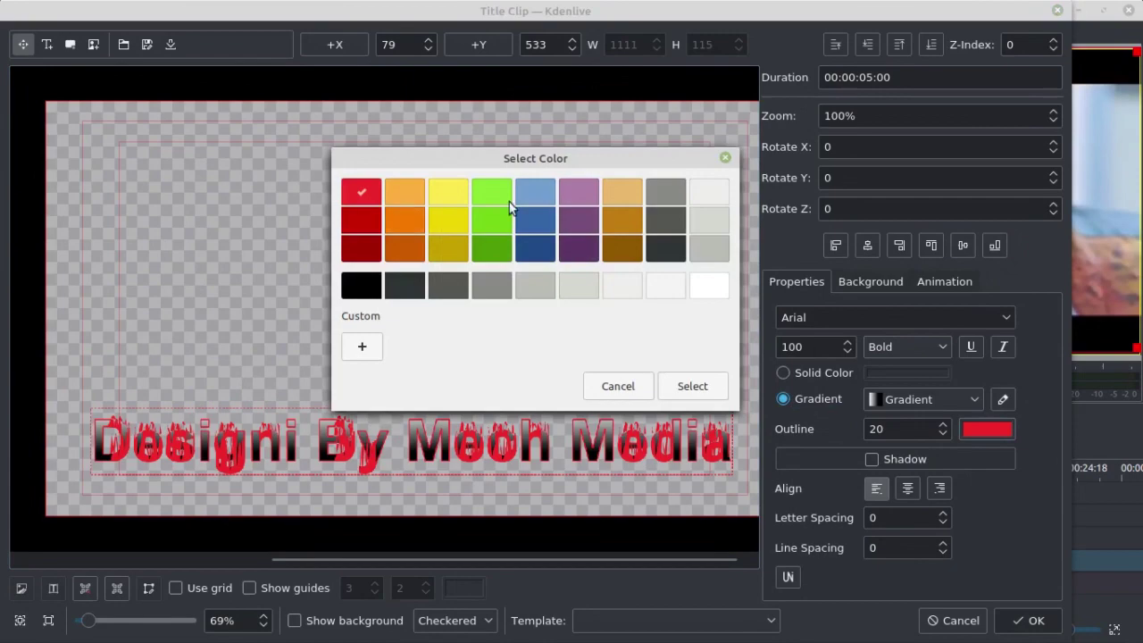
pyautogui.click(727, 159)
pyautogui.write('0')
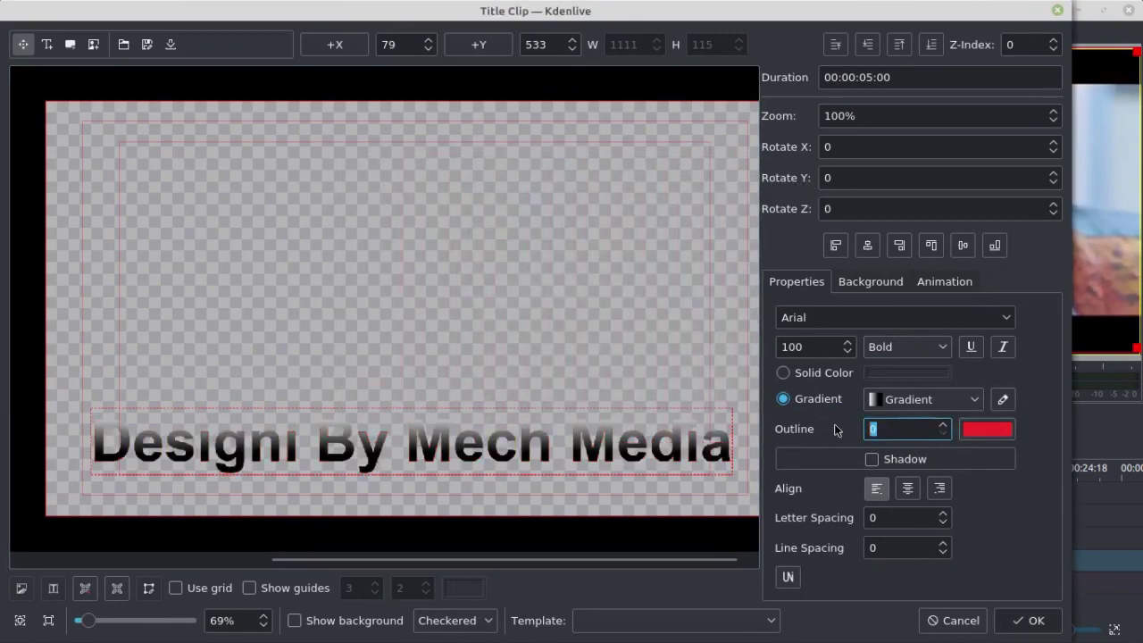
pyautogui.press('Return')
pyautogui.write('10')
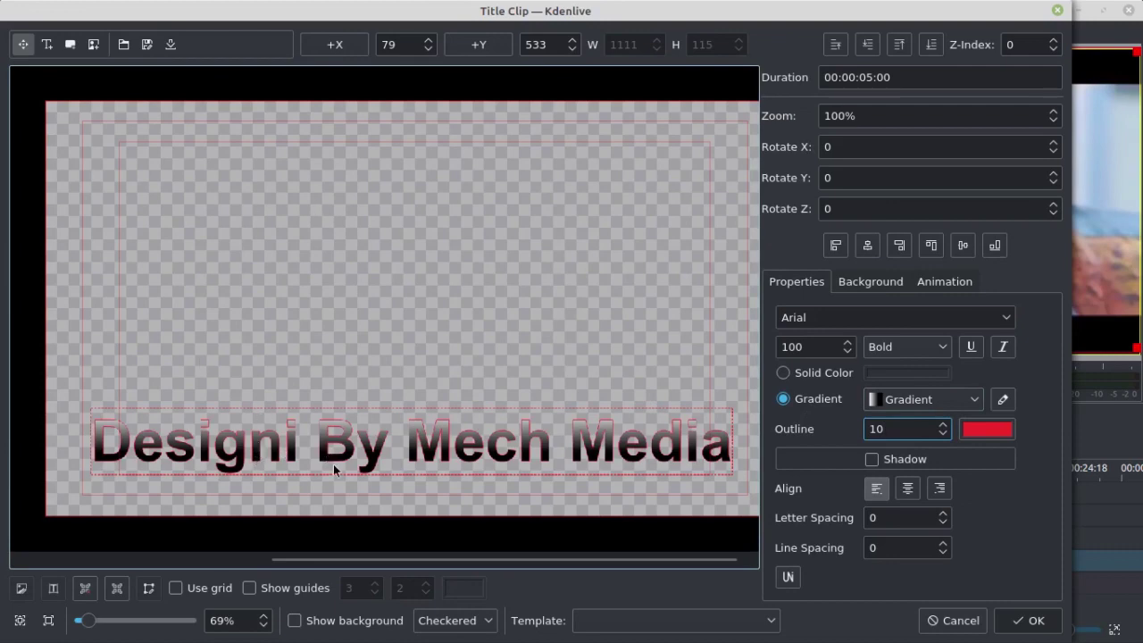
# - Show the video behind the title, centre the text horizontally at X 84 while keeping Y 533, and save the title clip
pyautogui.click(295, 622)
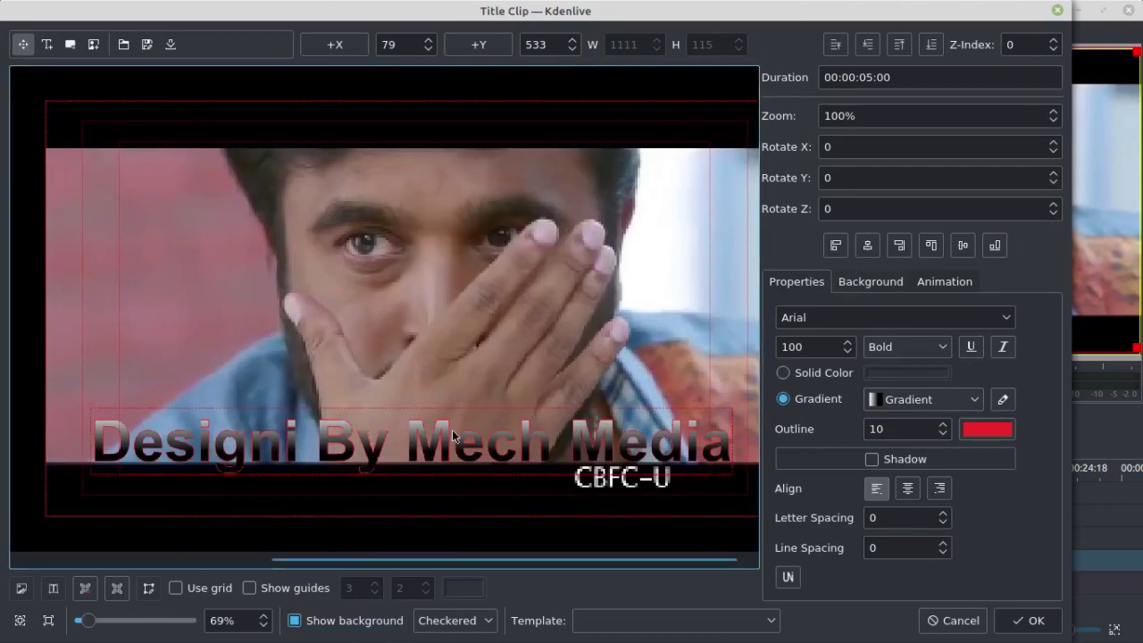
pyautogui.click(870, 254)
pyautogui.click(963, 248)
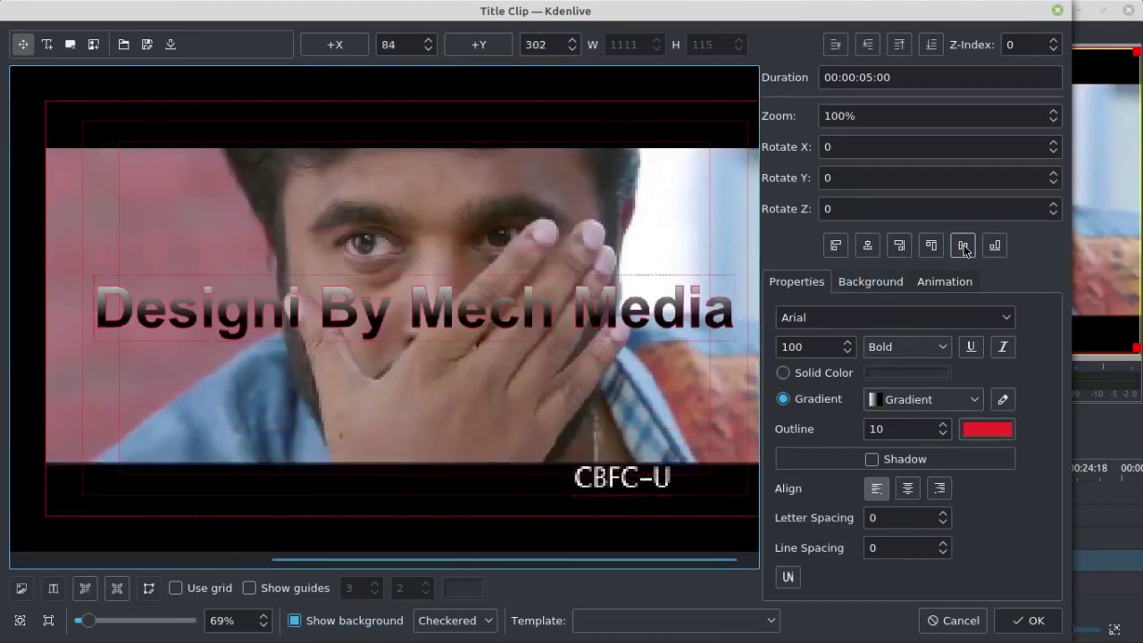
pyautogui.hotkey('ctrl', 'z')
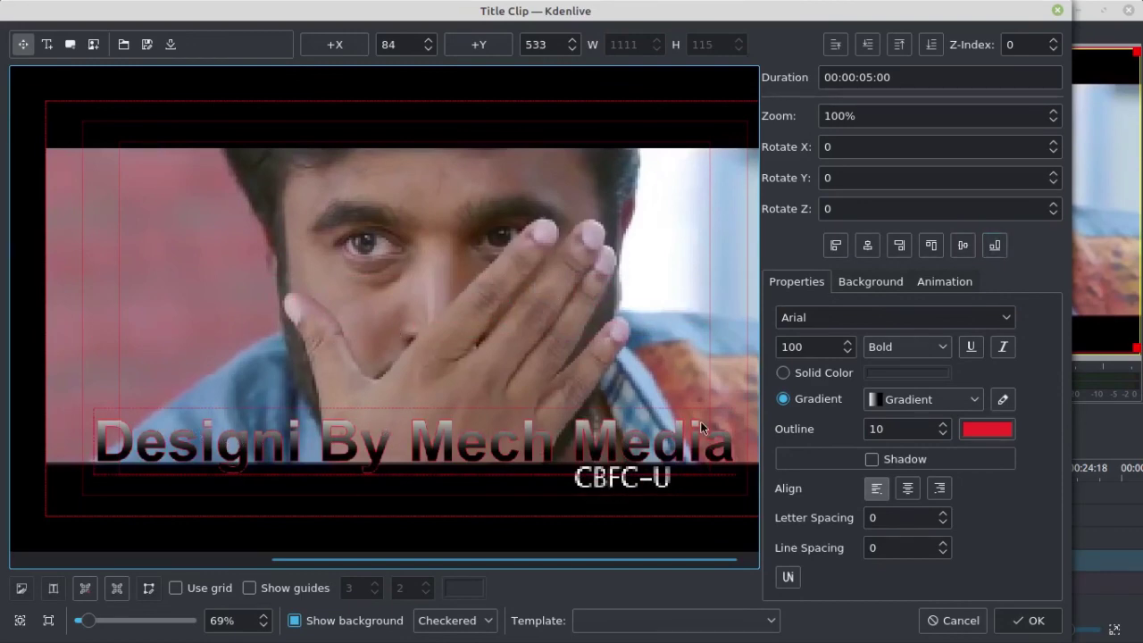
pyautogui.click(1018, 619)
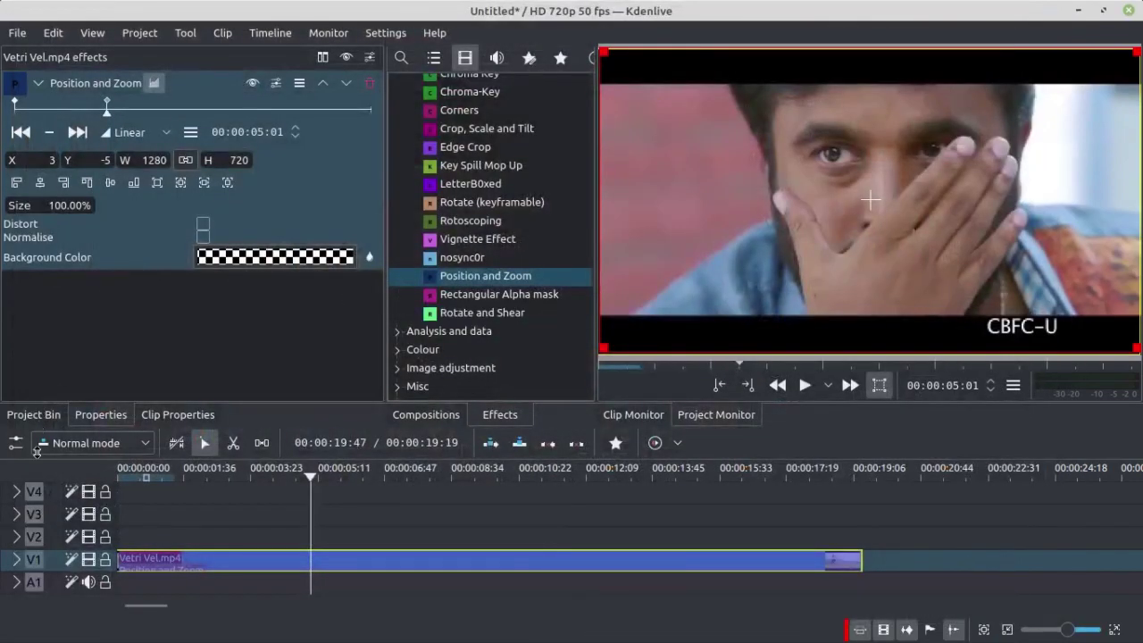
# - Place the new title clip on track V2 above the video, starting at 00:00:05:01
pyautogui.click(34, 414)
pyautogui.click(64, 168)
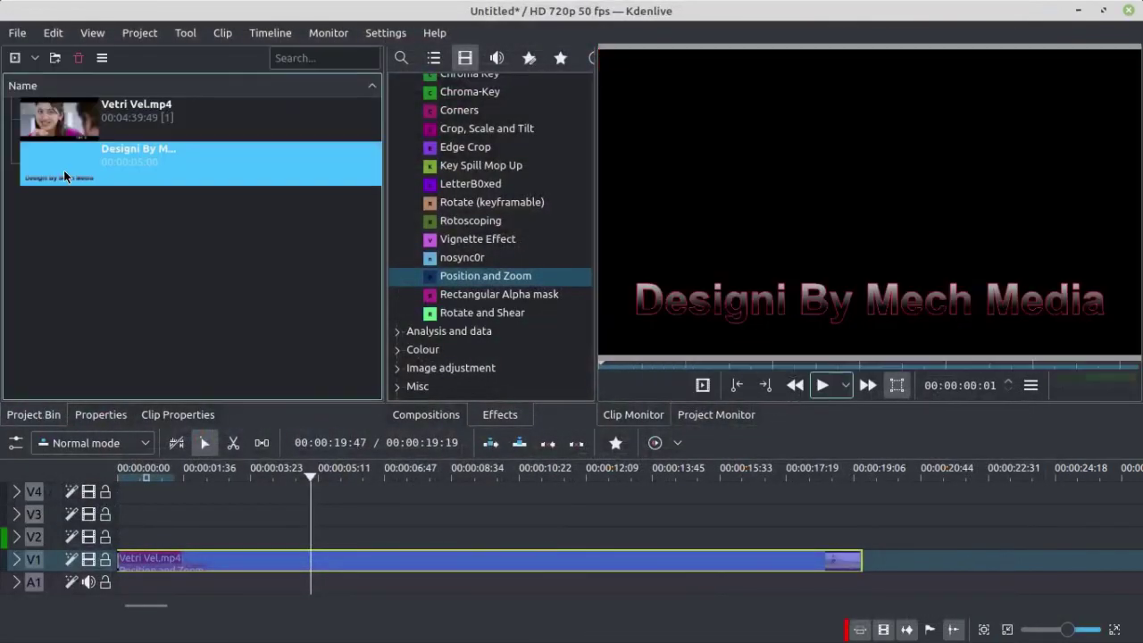
pyautogui.moveTo(51, 157); pyautogui.dragTo(389, 539)
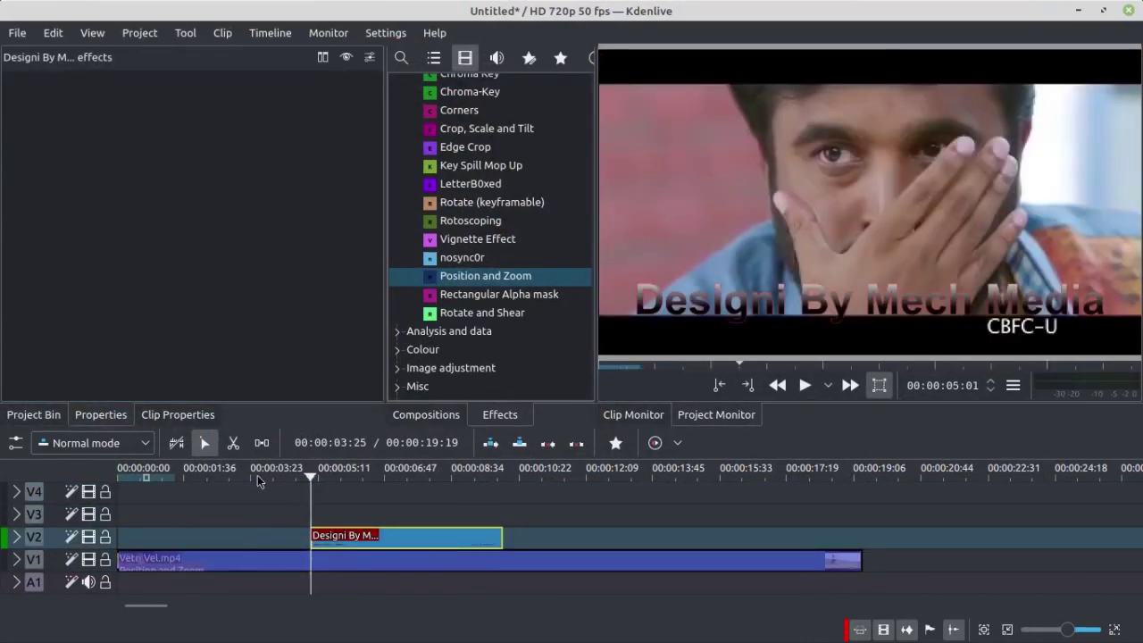
# - Apply the Position and Zoom effect to the title clip on track V2
pyautogui.click(259, 561)
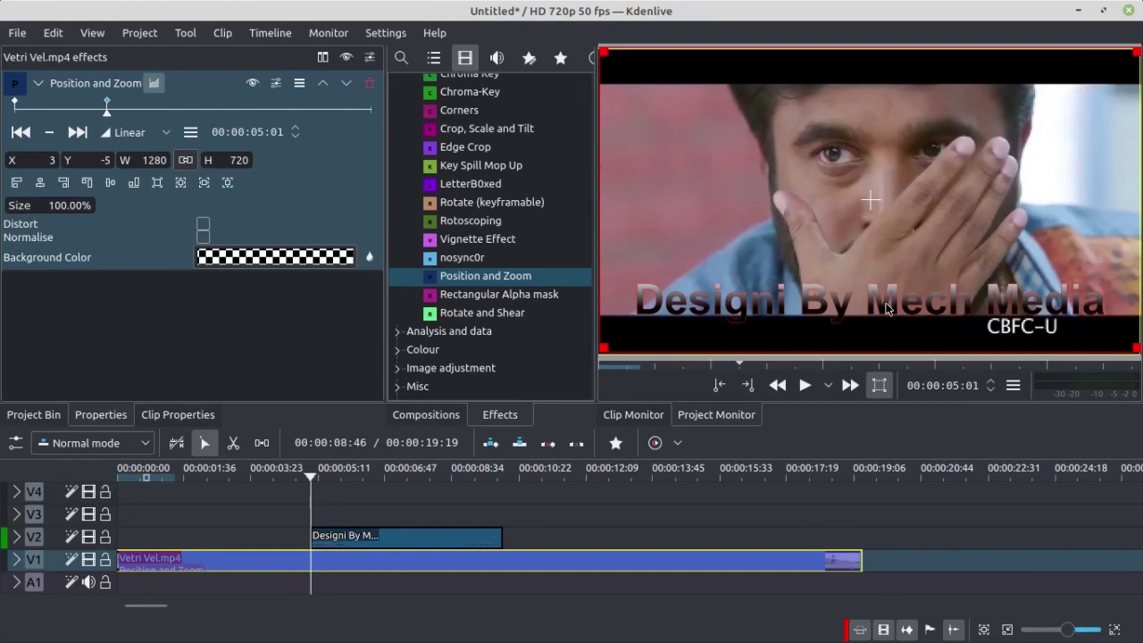
pyautogui.click(352, 538)
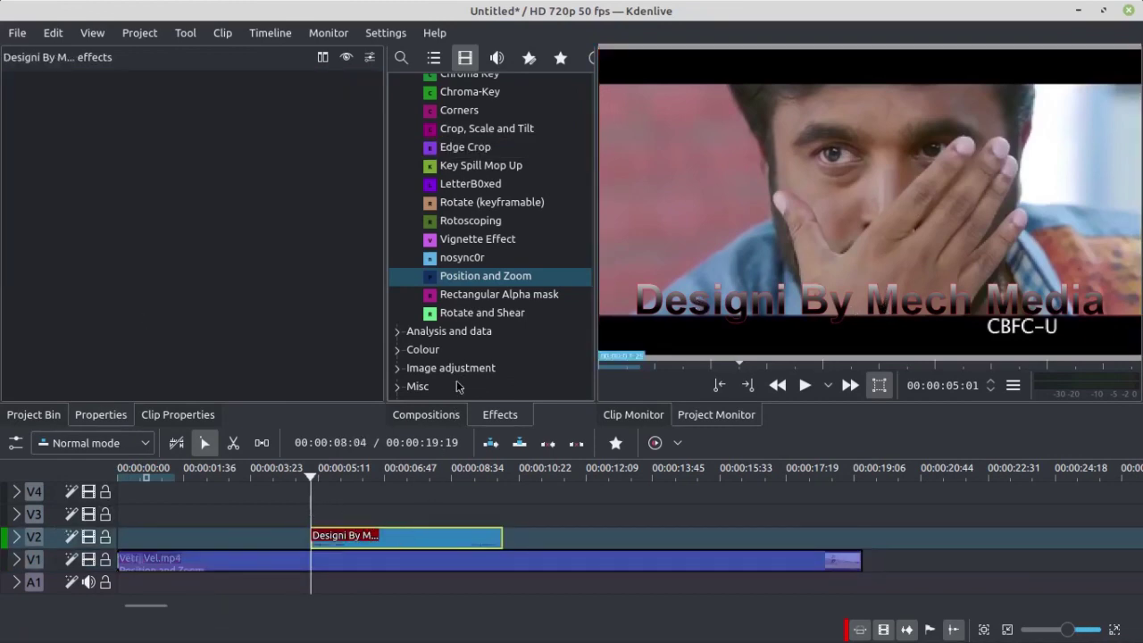
pyautogui.moveTo(496, 273); pyautogui.dragTo(362, 530)
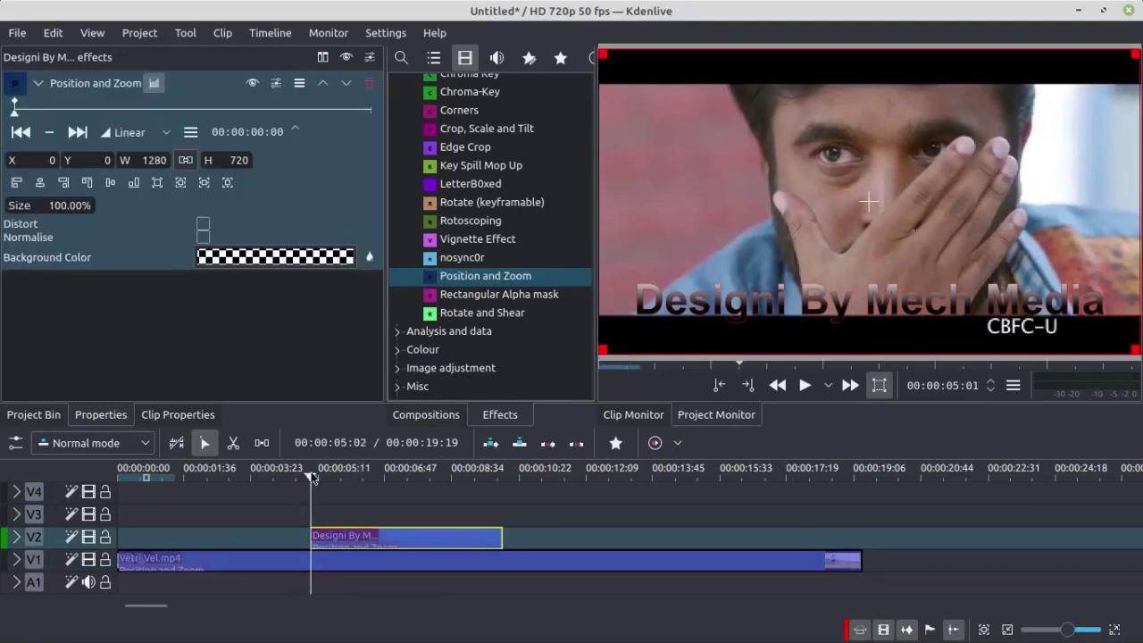
# - Set the X position of the title's first Position and Zoom keyframe to 1200
pyautogui.moveTo(301, 483)
pyautogui.mouseDown()
pyautogui.moveTo(248, 485)
pyautogui.moveTo(306, 480)
pyautogui.moveTo(313, 502)
pyautogui.mouseUp()
pyautogui.click(333, 538)
pyautogui.moveTo(14, 162); pyautogui.dragTo(1029, 154)
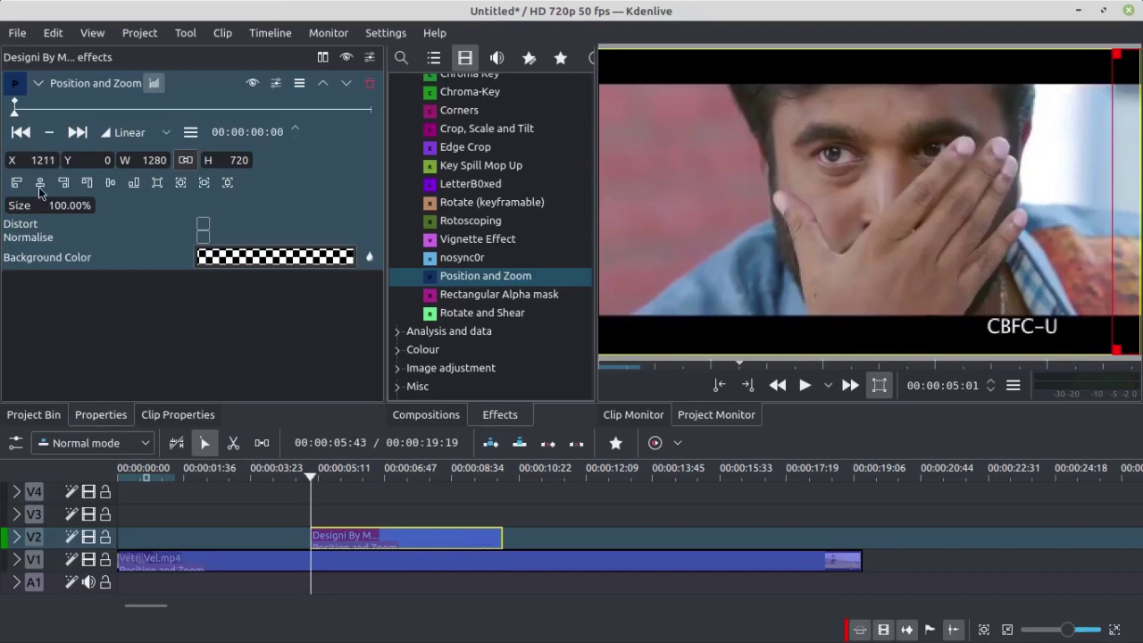
pyautogui.doubleClick(45, 160)
pyautogui.write('1200')
pyautogui.press('Return')
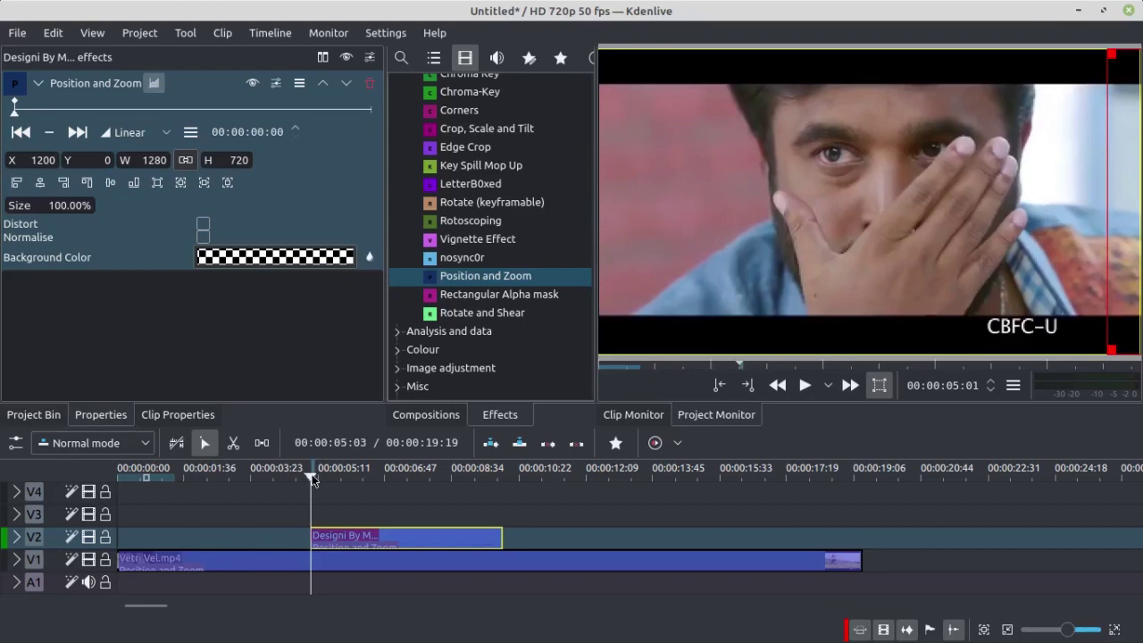
# - Extend the title clip on V2 to 00:00:15:00 and add a keyframe at its end, 00:00:09:48, with X set to -1200
pyautogui.moveTo(313, 480); pyautogui.dragTo(696, 500)
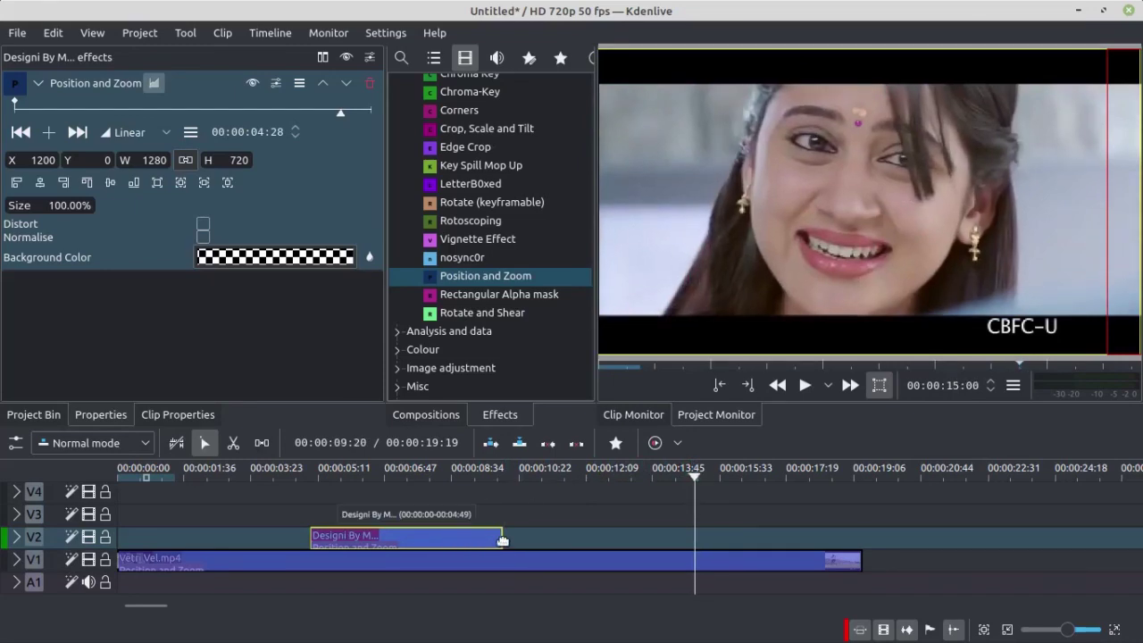
pyautogui.moveTo(502, 540); pyautogui.dragTo(691, 529)
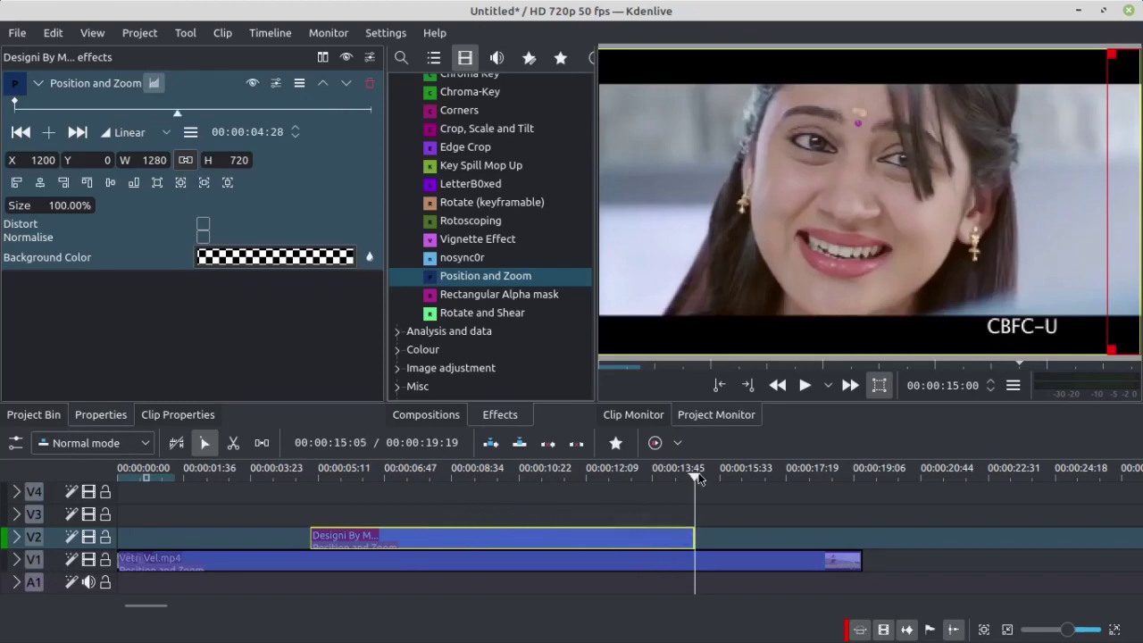
pyautogui.click(694, 479)
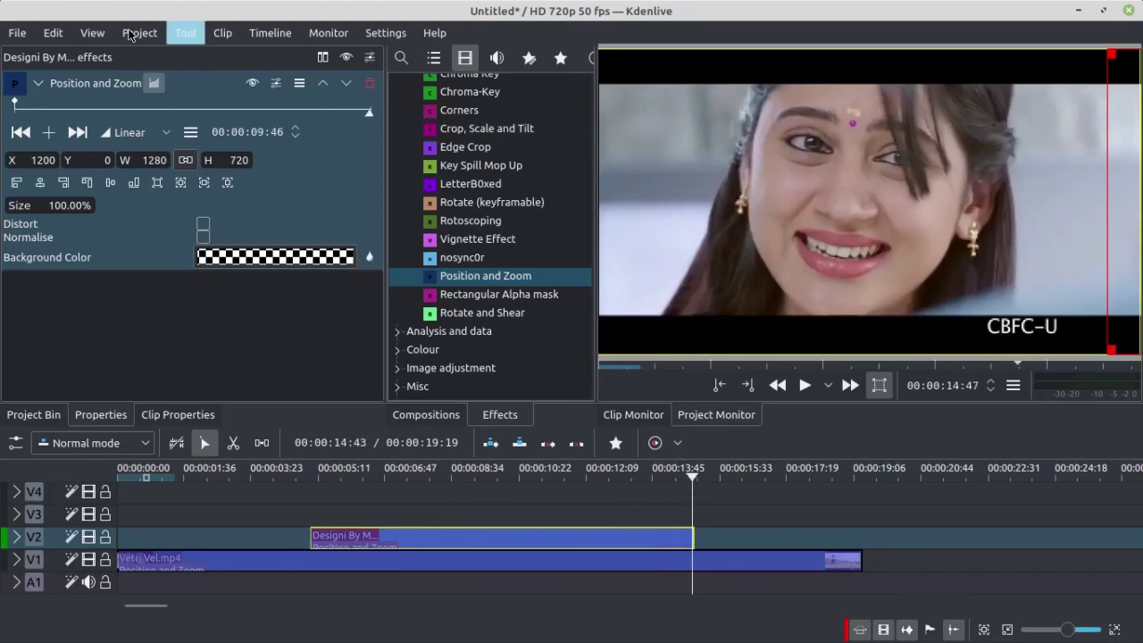
pyautogui.click(370, 114)
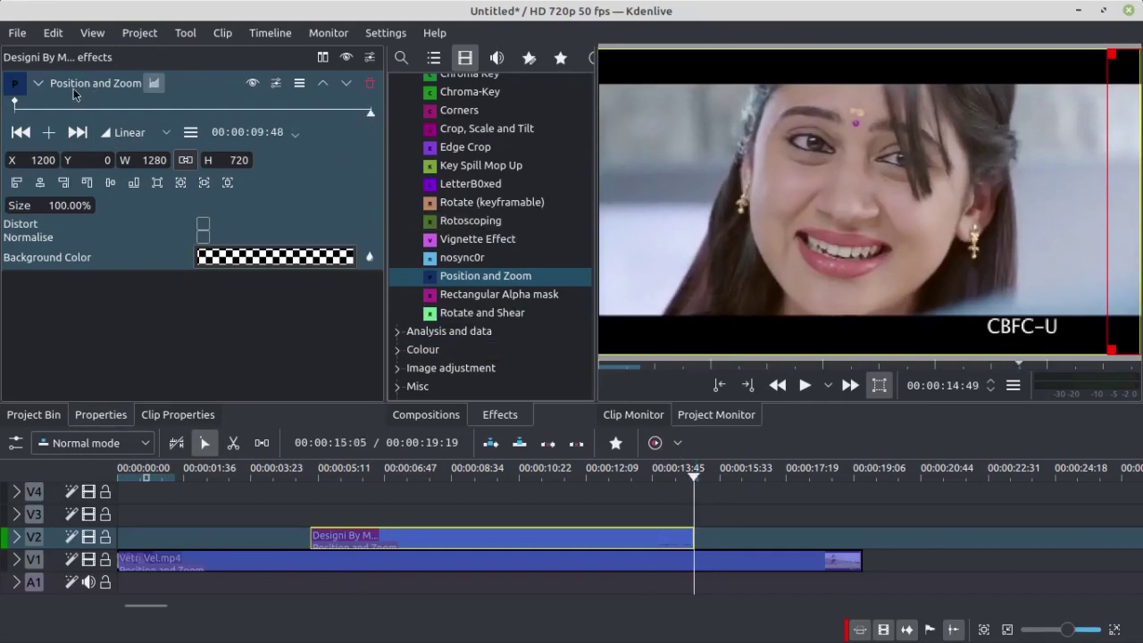
pyautogui.click(50, 134)
pyautogui.click(31, 160)
pyautogui.write('-')
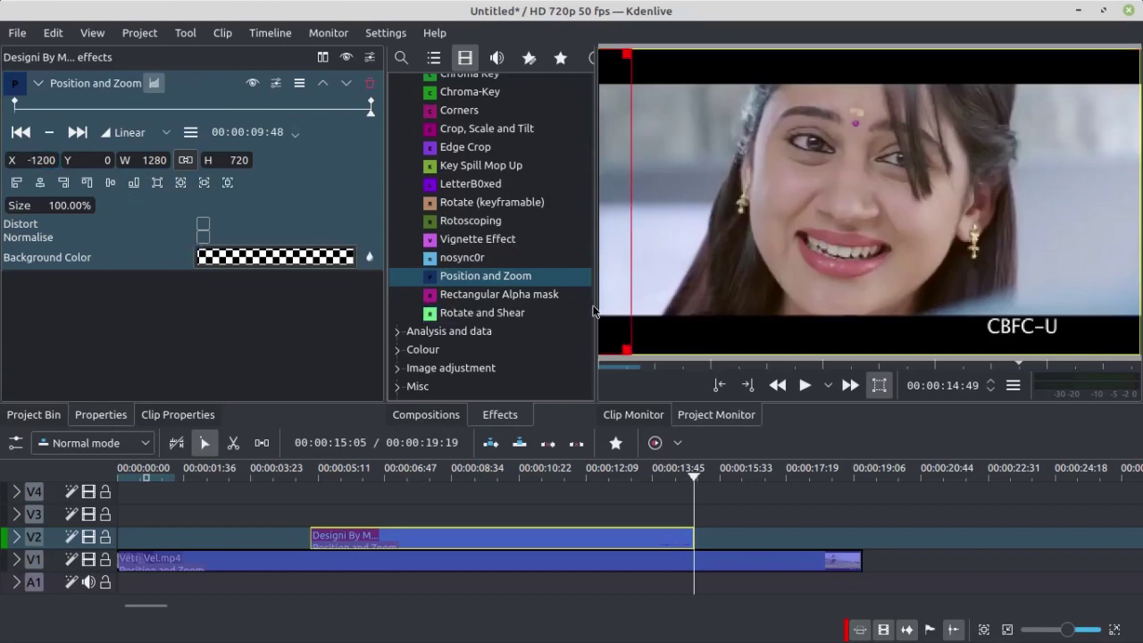
# - Play the timeline from the start to review the title animation, stop it, and place the playhead at the title's end, 00:00:14:47
pyautogui.click(285, 510)
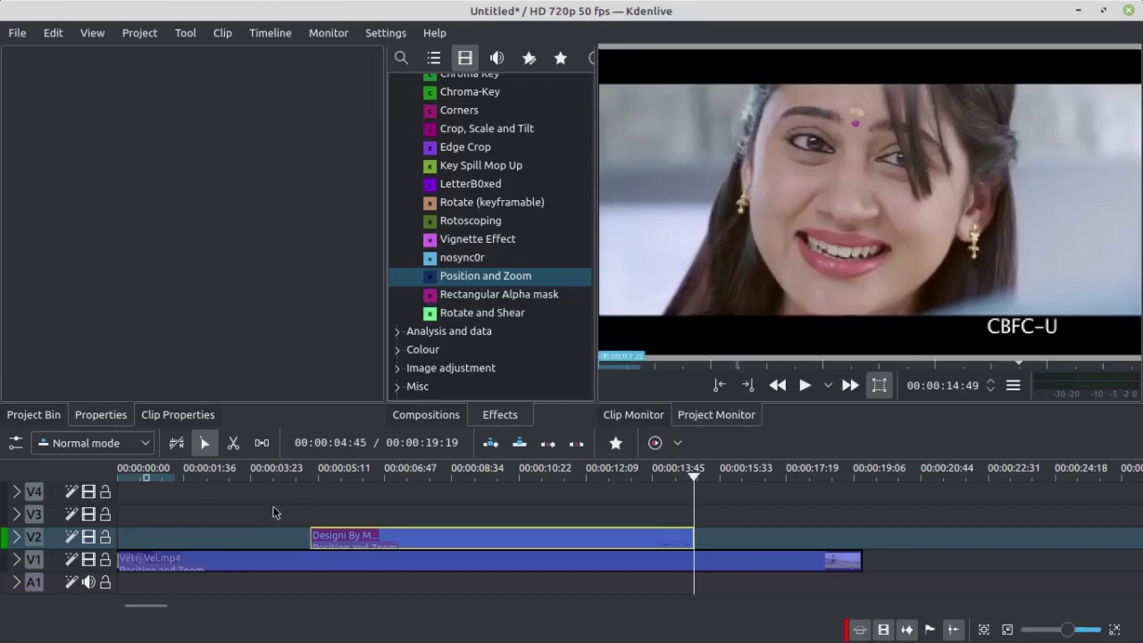
pyautogui.press('Home')
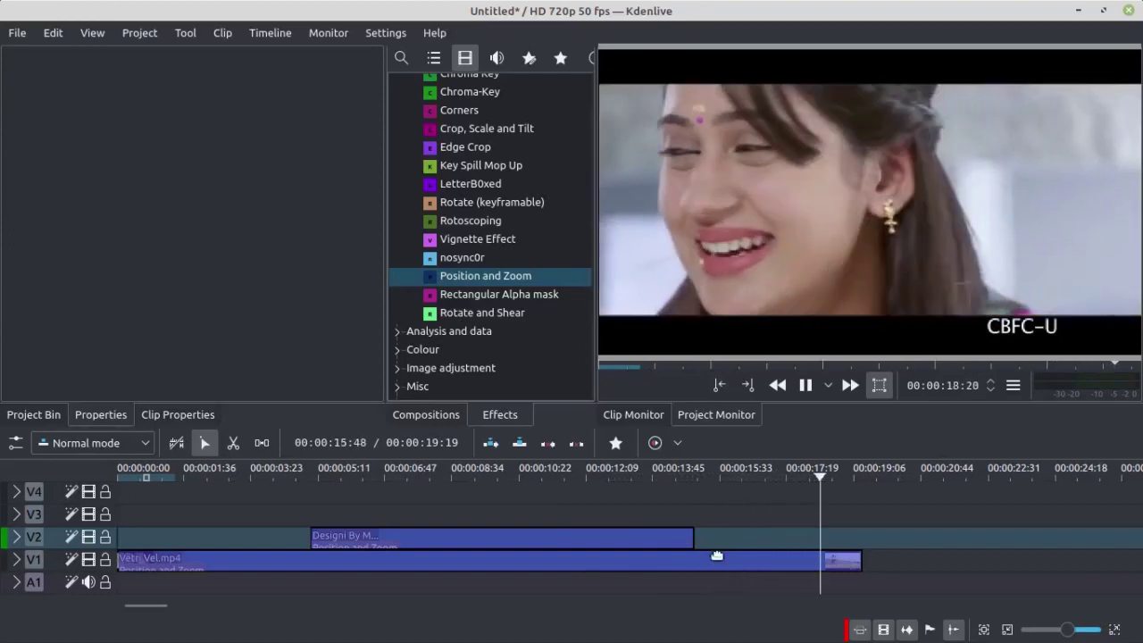
pyautogui.press('space')
pyautogui.click(699, 514)
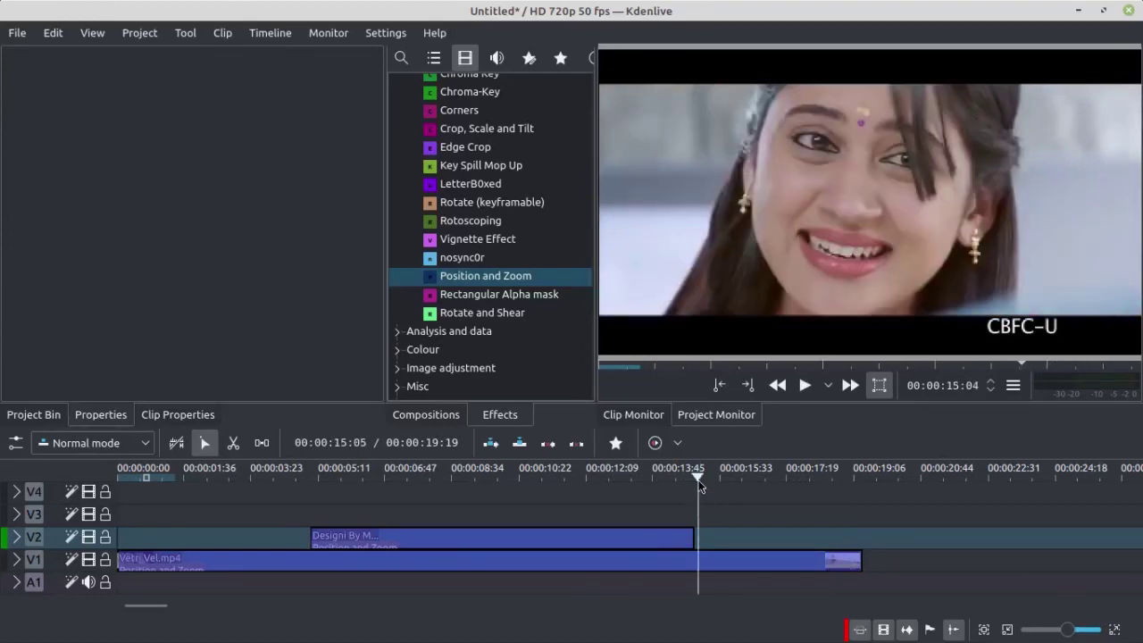
pyautogui.moveTo(700, 485); pyautogui.dragTo(692, 480)
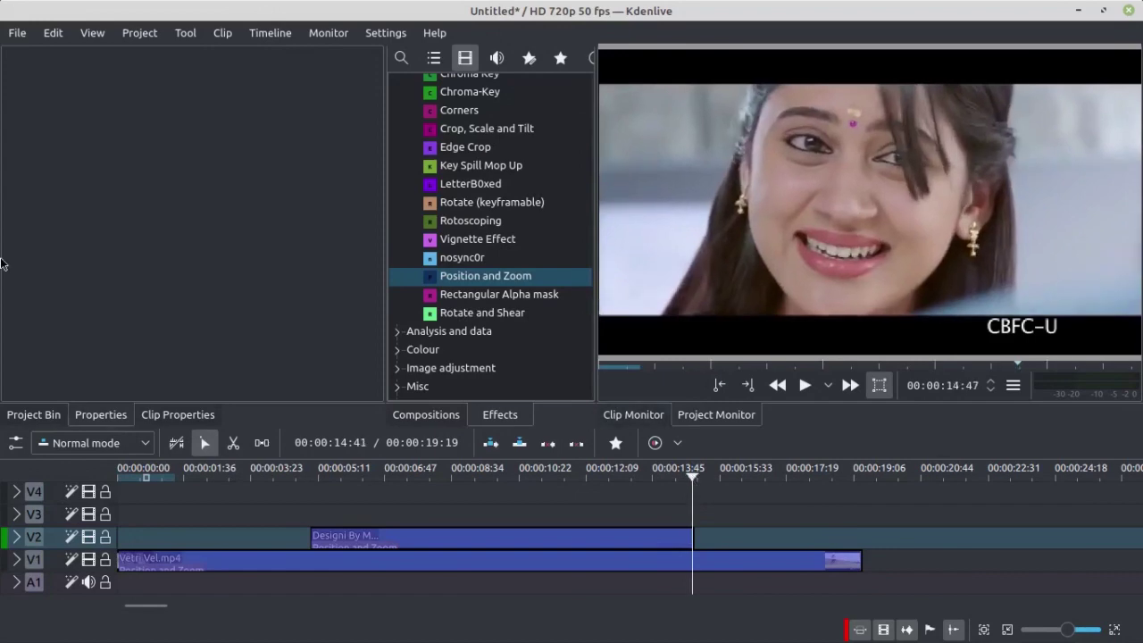
# - Create a second title clip containing the text "Designed By" followed by the designer's name
pyautogui.click(135, 31)
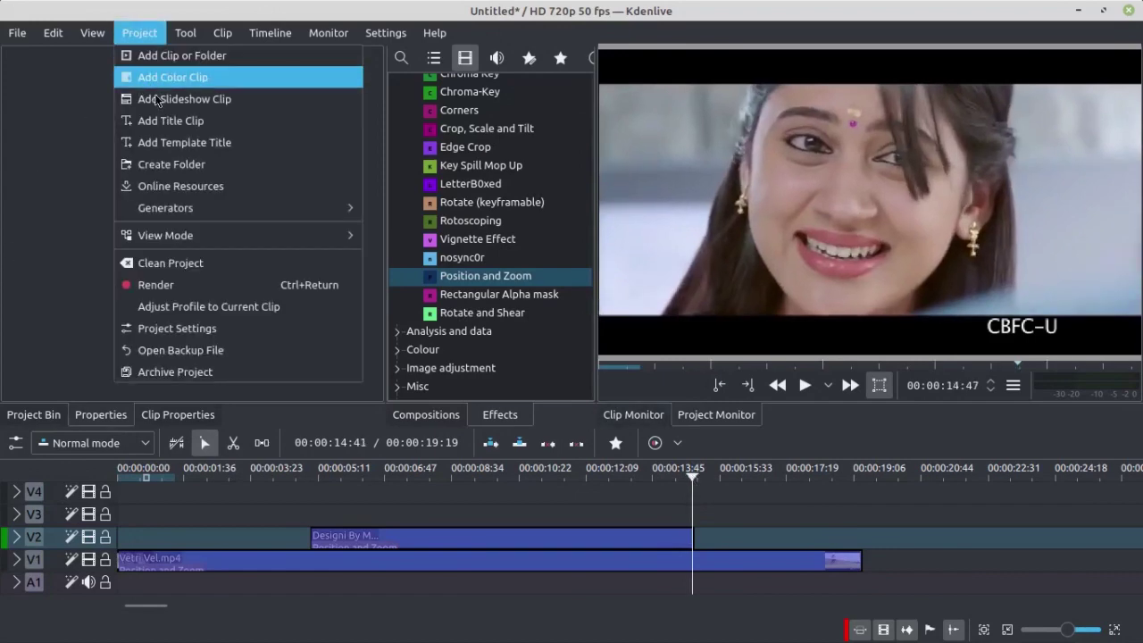
pyautogui.click(174, 117)
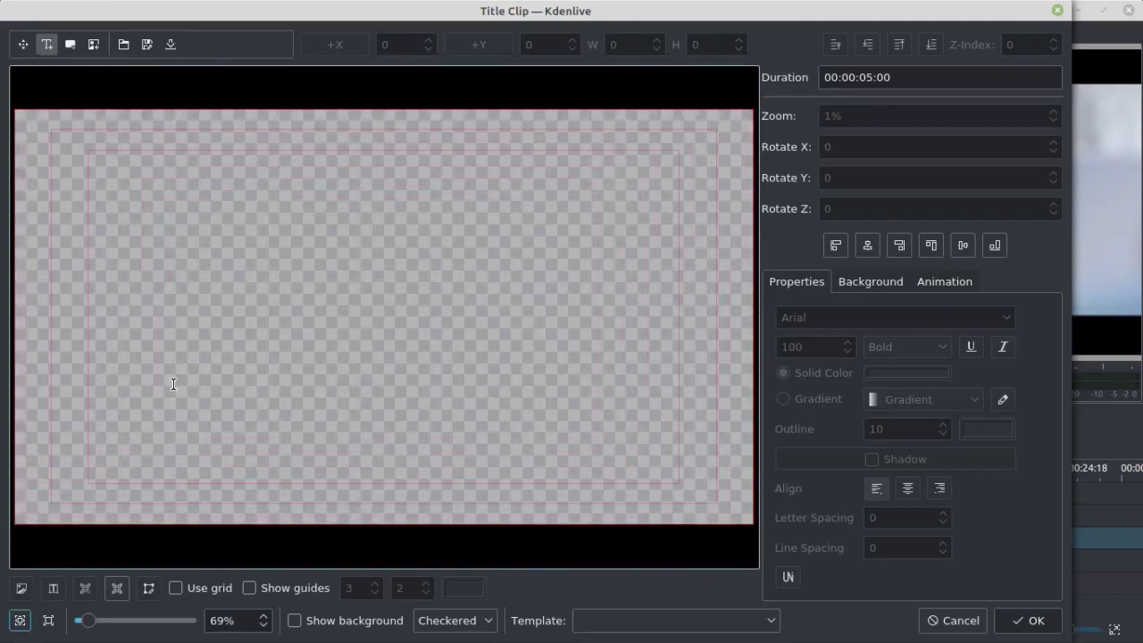
pyautogui.click(136, 310)
pyautogui.write('By Vetri')
pyautogui.click(204, 210)
pyautogui.hscroll(-5, 204, 210)
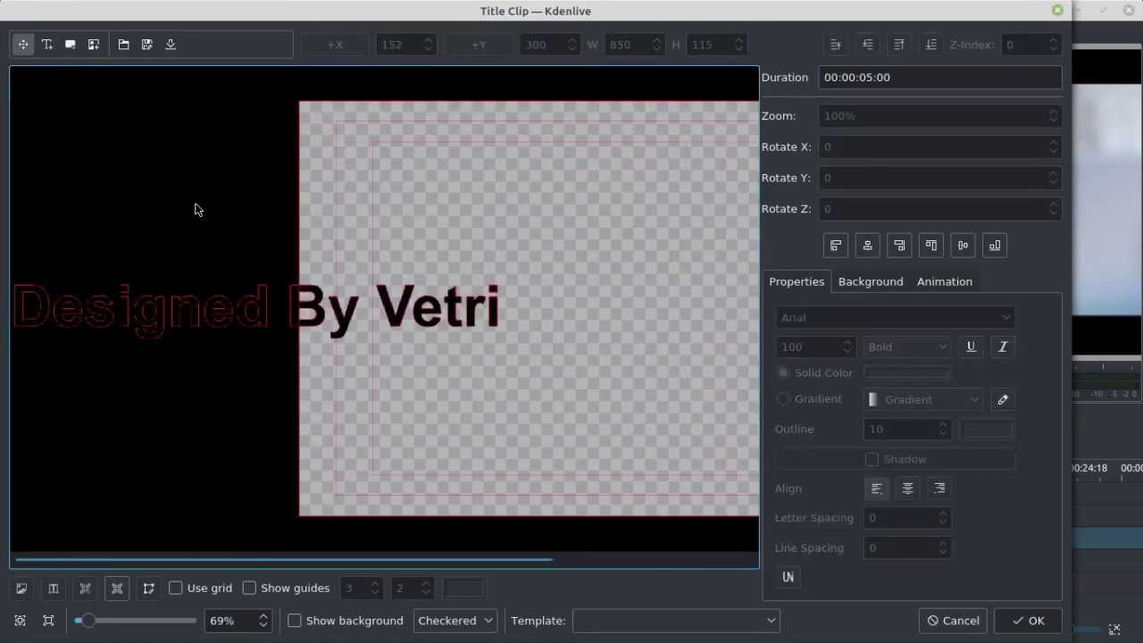
# - Centre the second title's text horizontally and align it to the upper safe margin at X 215, Y 72, and save the title clip
pyautogui.moveTo(201, 310); pyautogui.dragTo(294, 320)
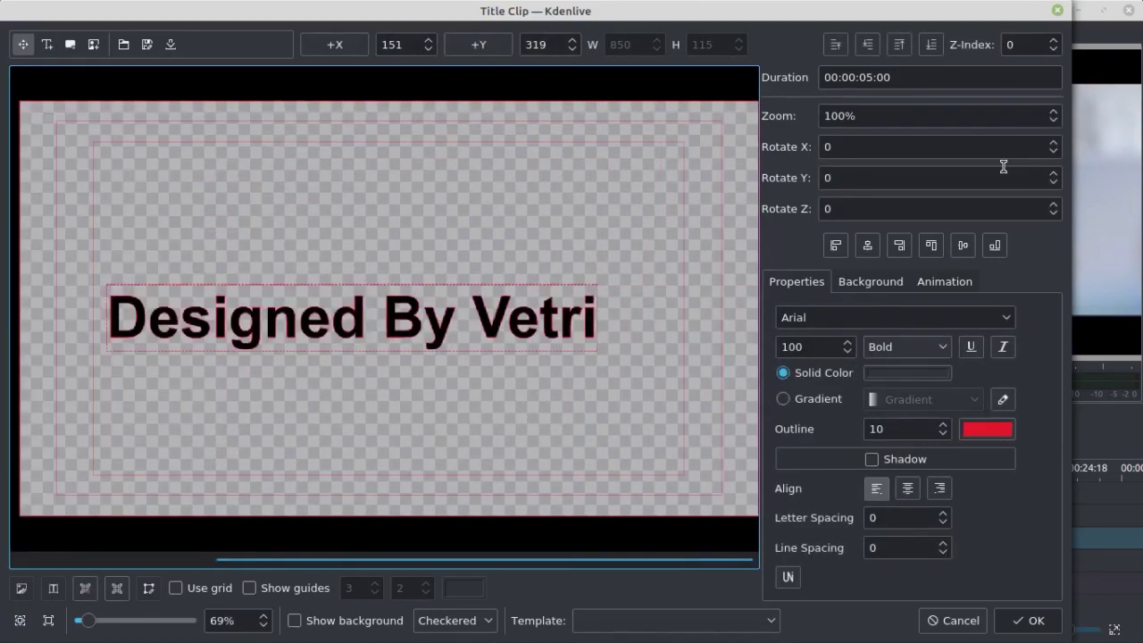
pyautogui.click(868, 250)
pyautogui.click(957, 249)
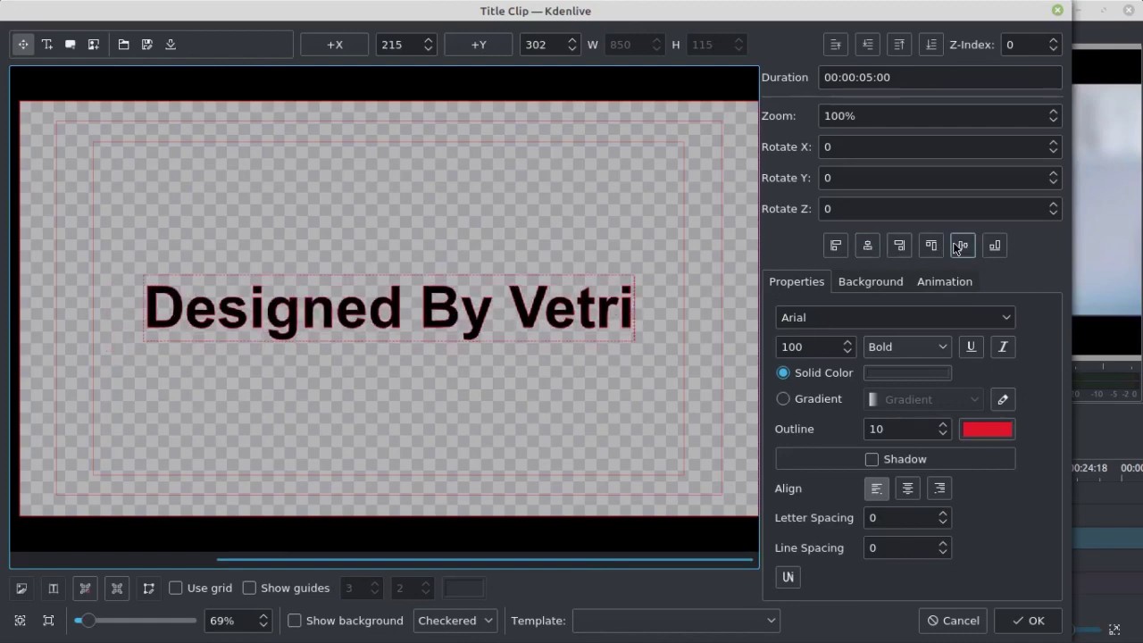
pyautogui.click(927, 249)
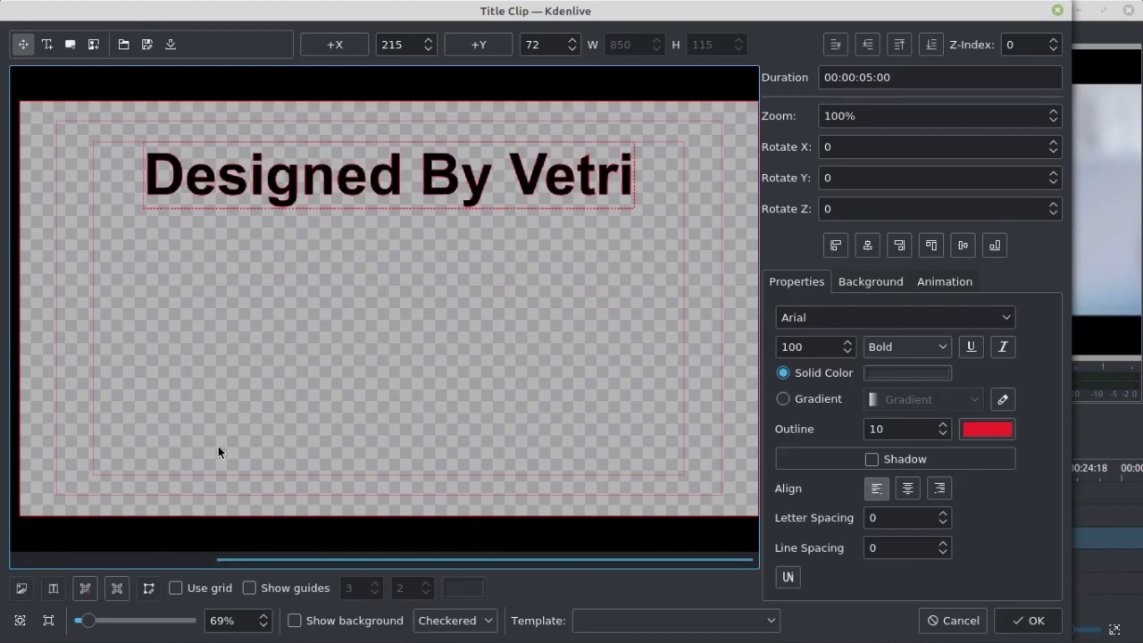
pyautogui.click(1024, 620)
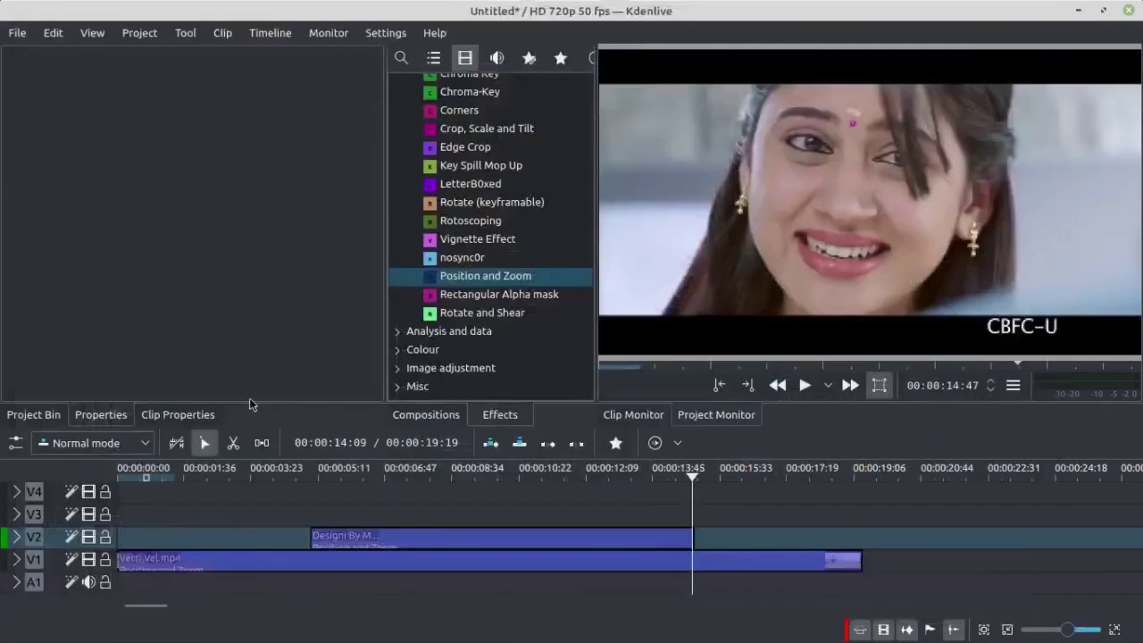
# - Place the second title clip on V2 directly after the first title and trim its end to match the video clip's end
pyautogui.click(4, 415)
pyautogui.click(52, 165)
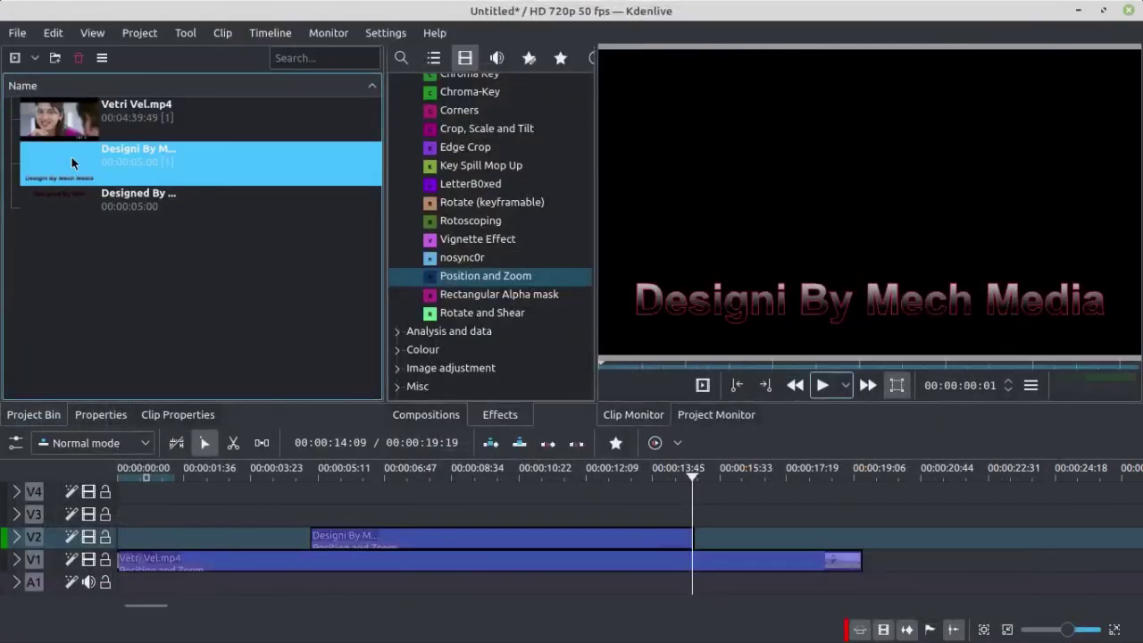
pyautogui.click(70, 203)
pyautogui.moveTo(46, 195); pyautogui.dragTo(808, 546)
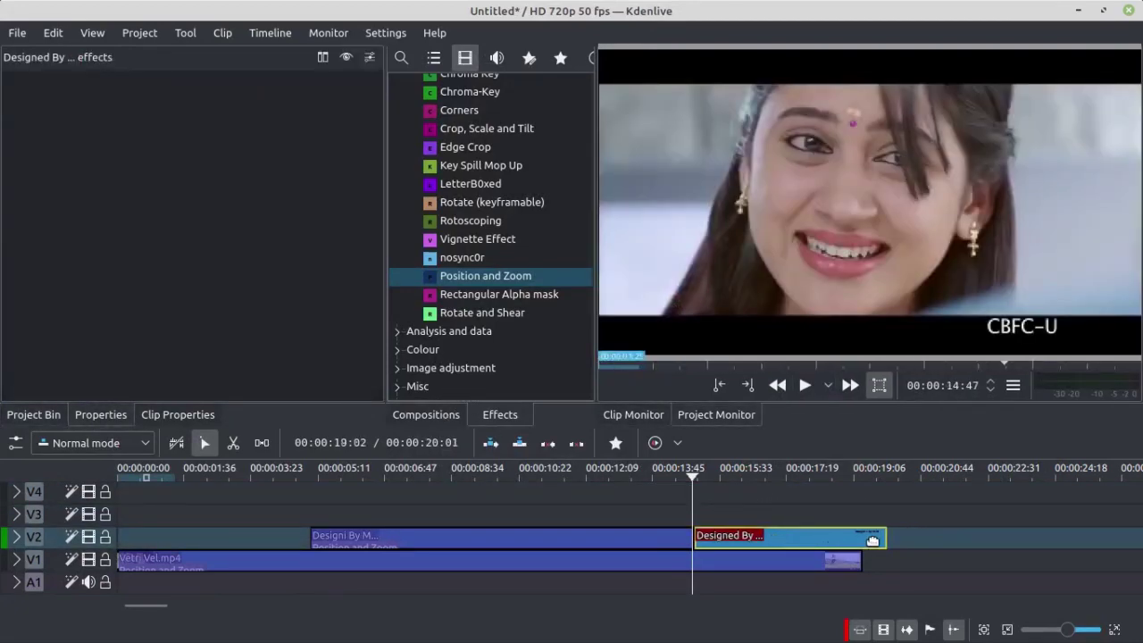
pyautogui.moveTo(883, 541); pyautogui.dragTo(864, 545)
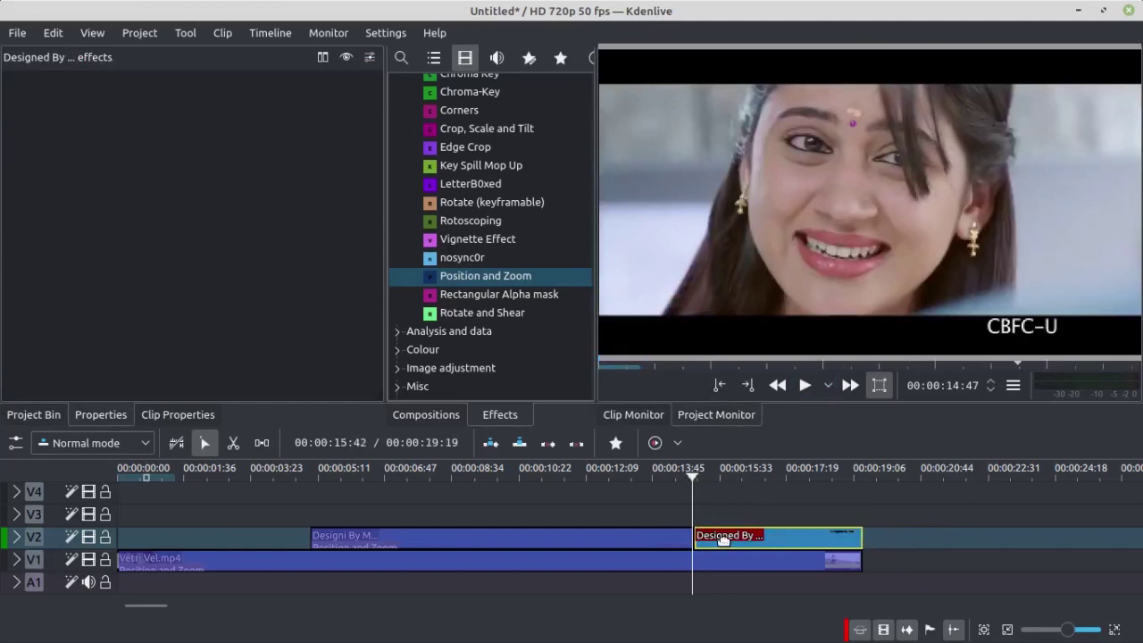
# - Apply the Position and Zoom effect to the second title clip on V2 and move the playhead to 00:00:15:08 within it
pyautogui.moveTo(504, 274); pyautogui.dragTo(644, 430)
pyautogui.moveTo(738, 538); pyautogui.dragTo(739, 539)
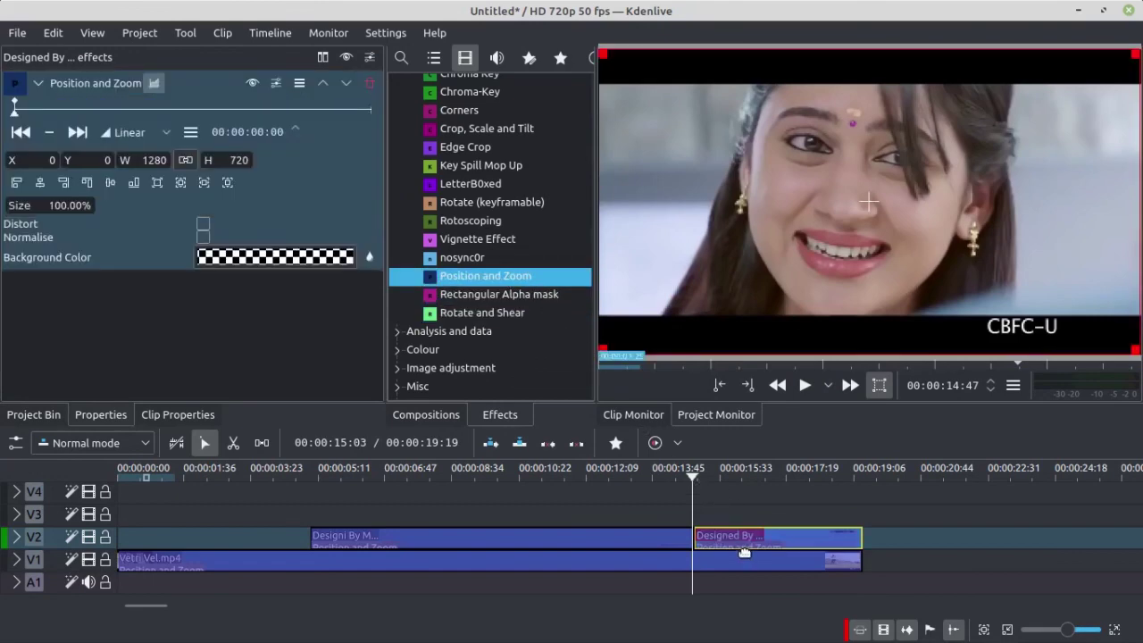
pyautogui.click(689, 478)
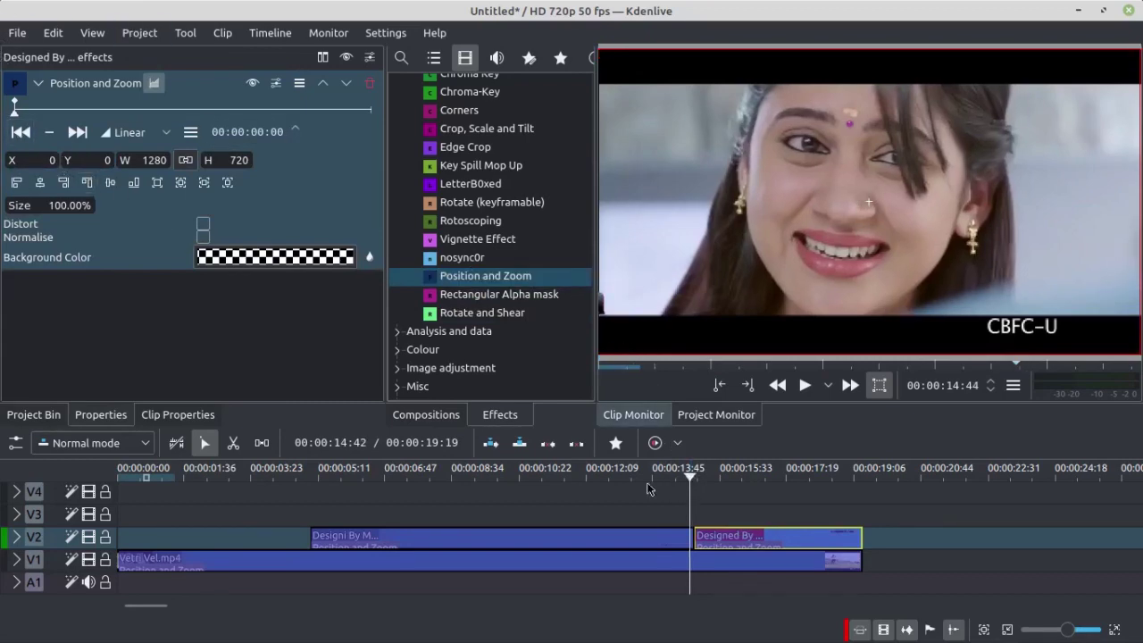
pyautogui.click(539, 536)
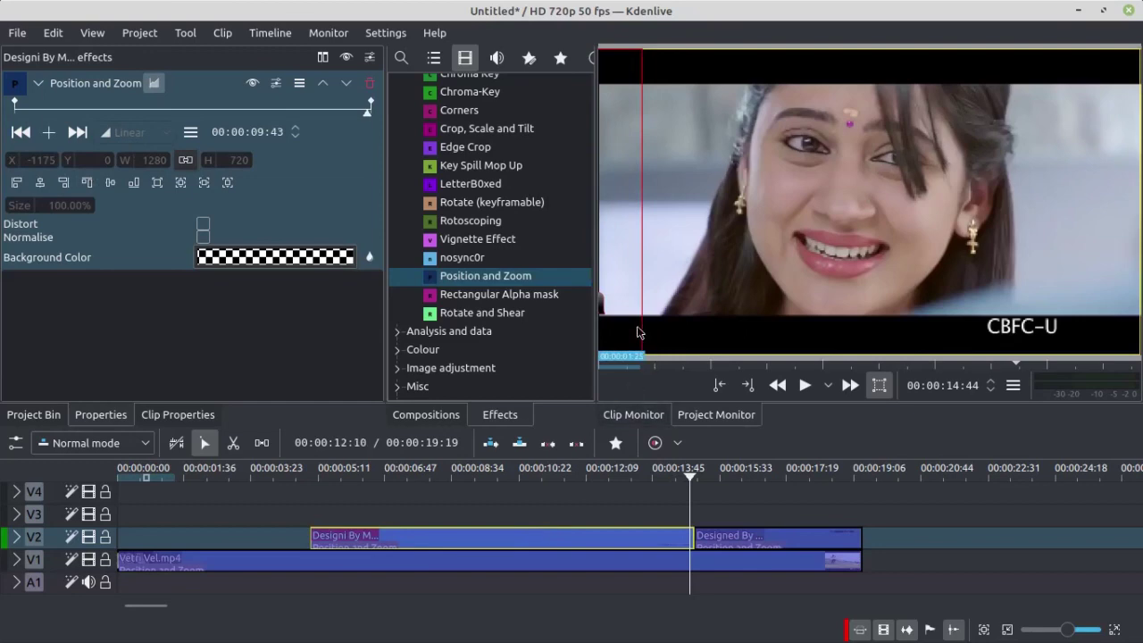
pyautogui.click(733, 538)
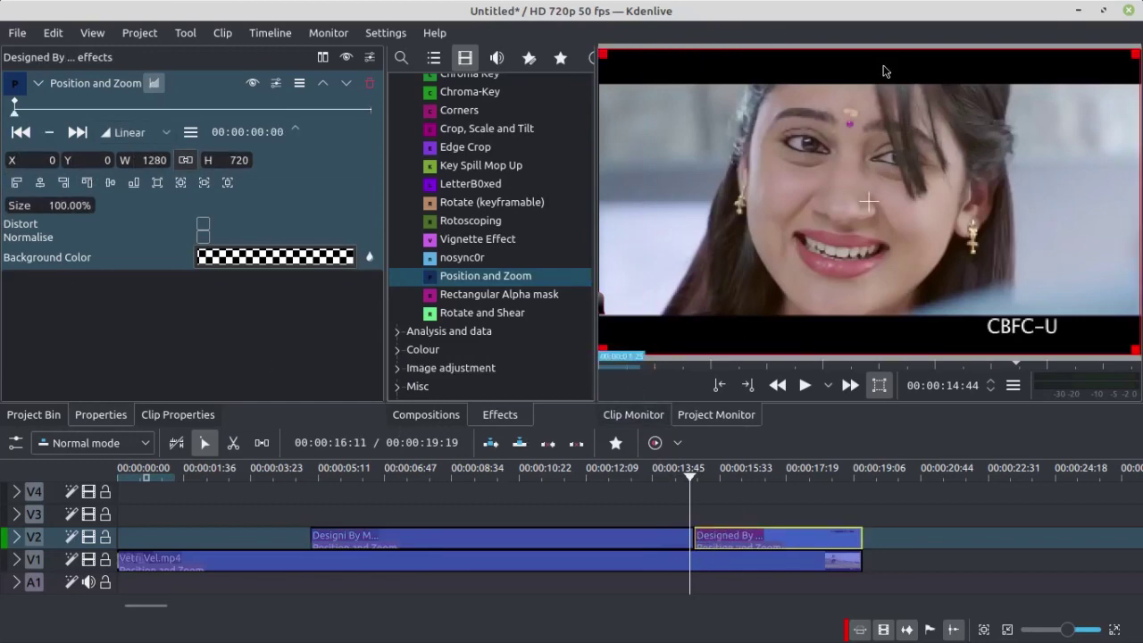
pyautogui.click(700, 480)
pyautogui.click(770, 540)
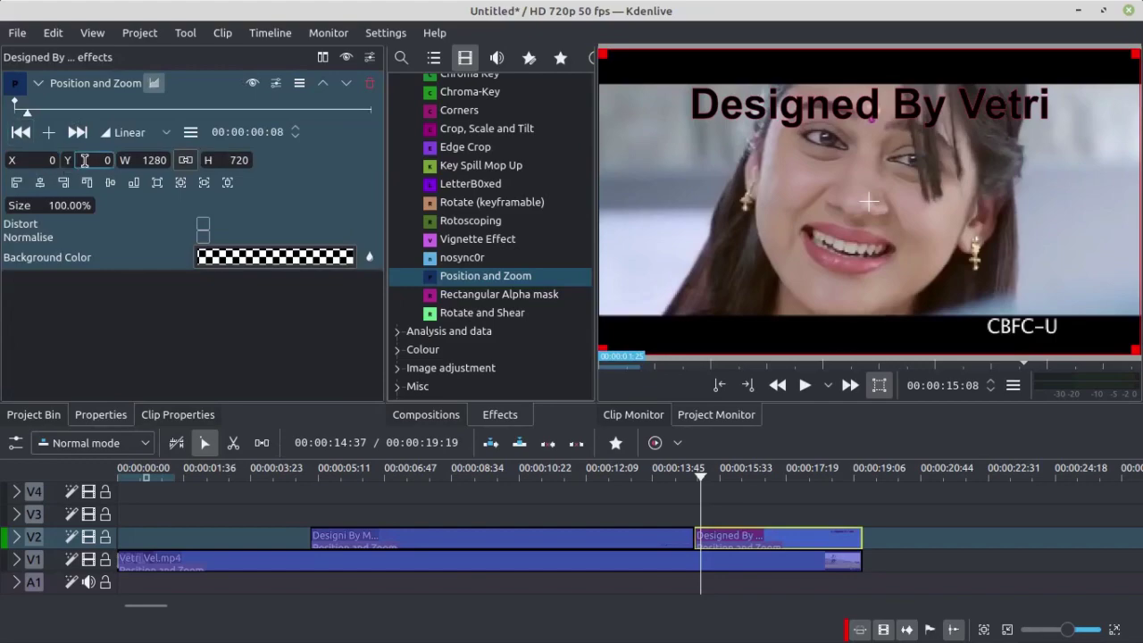
# - Animate the second title's vertical position with Y -200 at its start keyframe and Y 439 at a keyframe at 00:00:19:16
pyautogui.moveTo(69, 161); pyautogui.dragTo(3, 159)
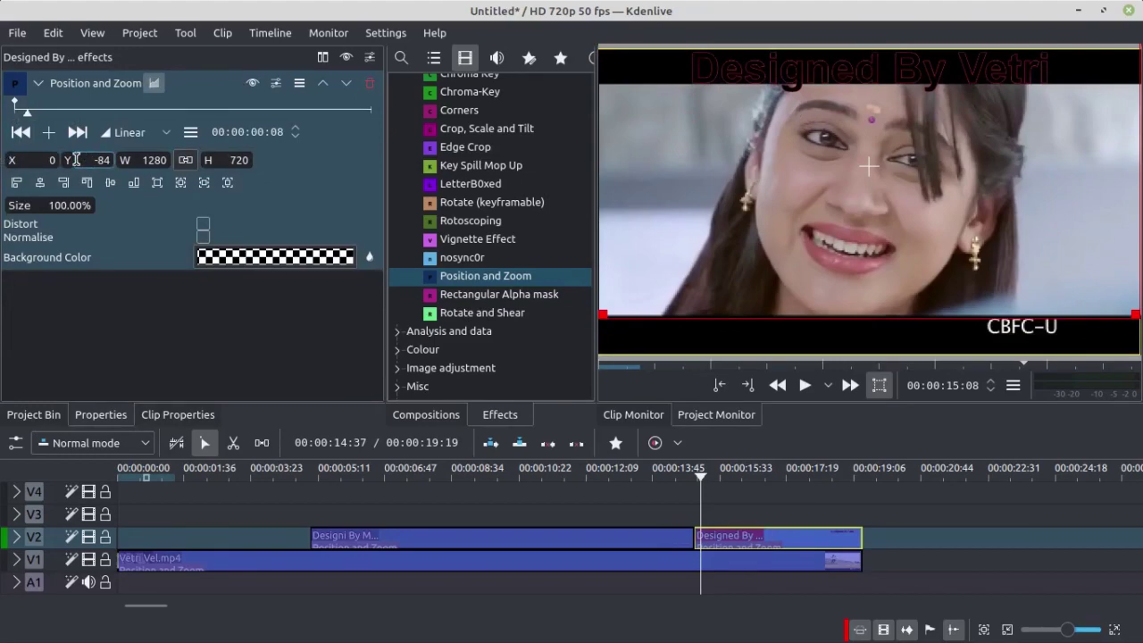
pyautogui.moveTo(71, 160); pyautogui.dragTo(32, 162)
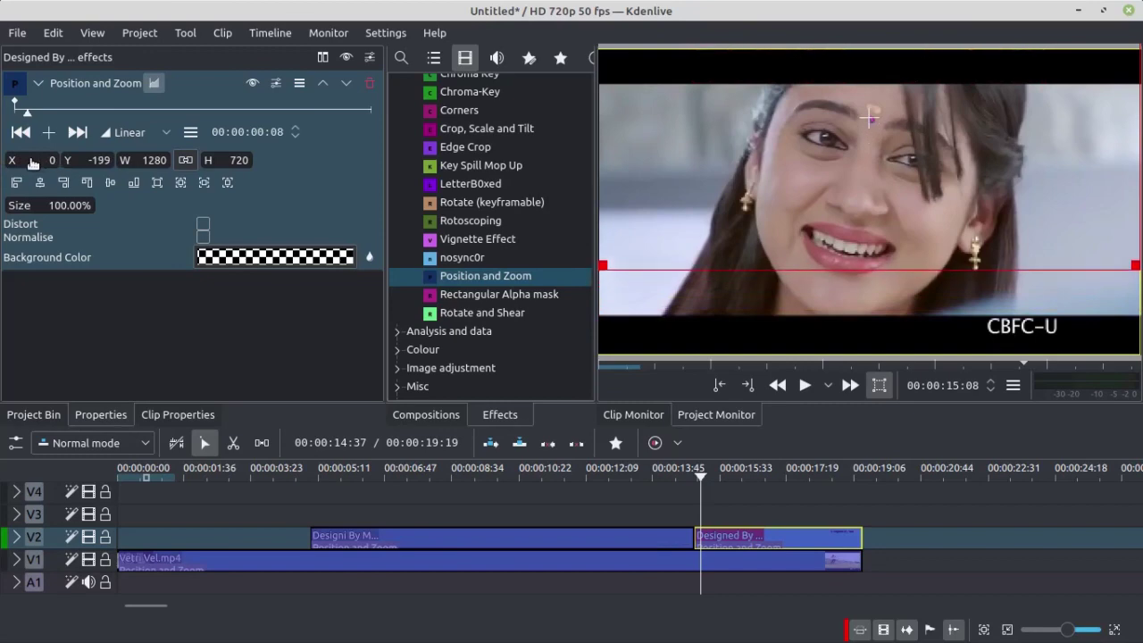
pyautogui.click(92, 159)
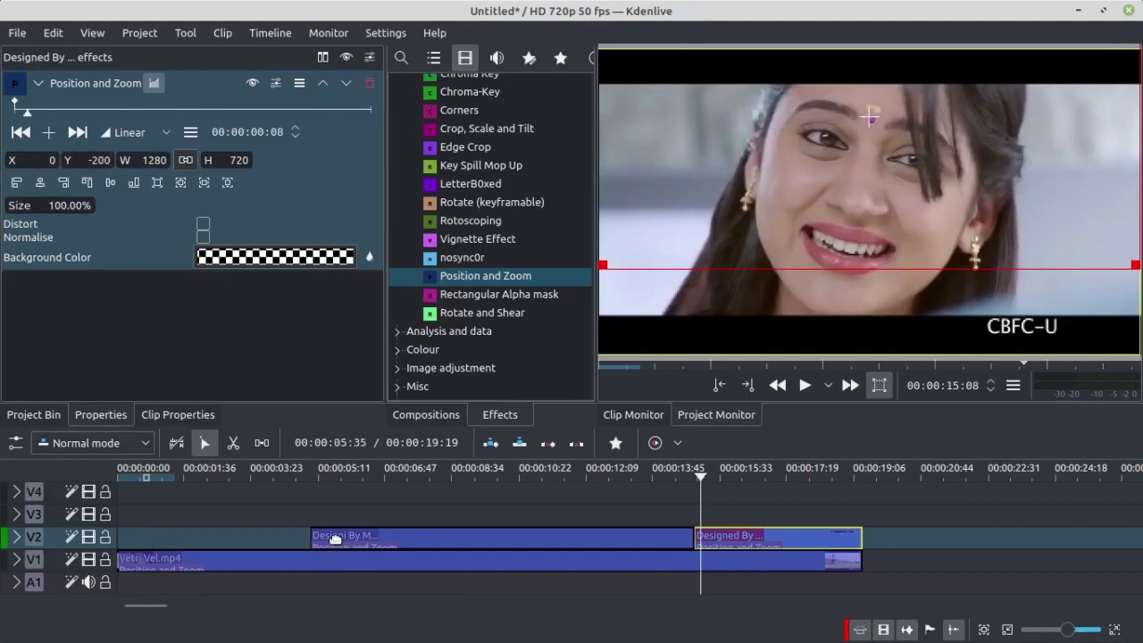
pyautogui.moveTo(713, 482); pyautogui.dragTo(860, 474)
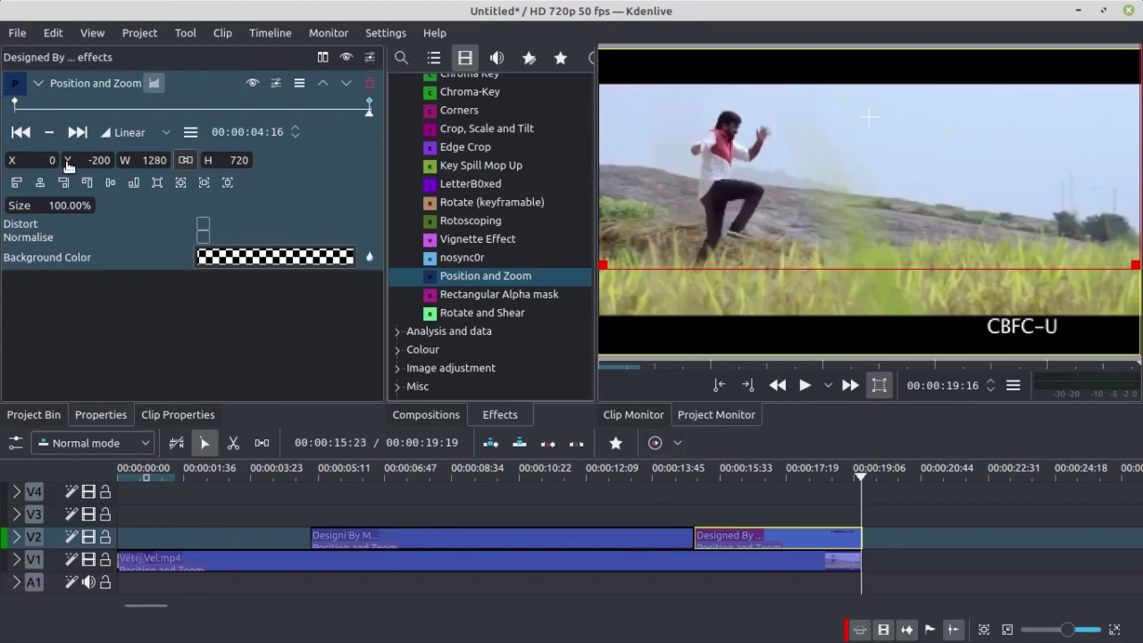
pyautogui.moveTo(68, 166); pyautogui.dragTo(608, 188)
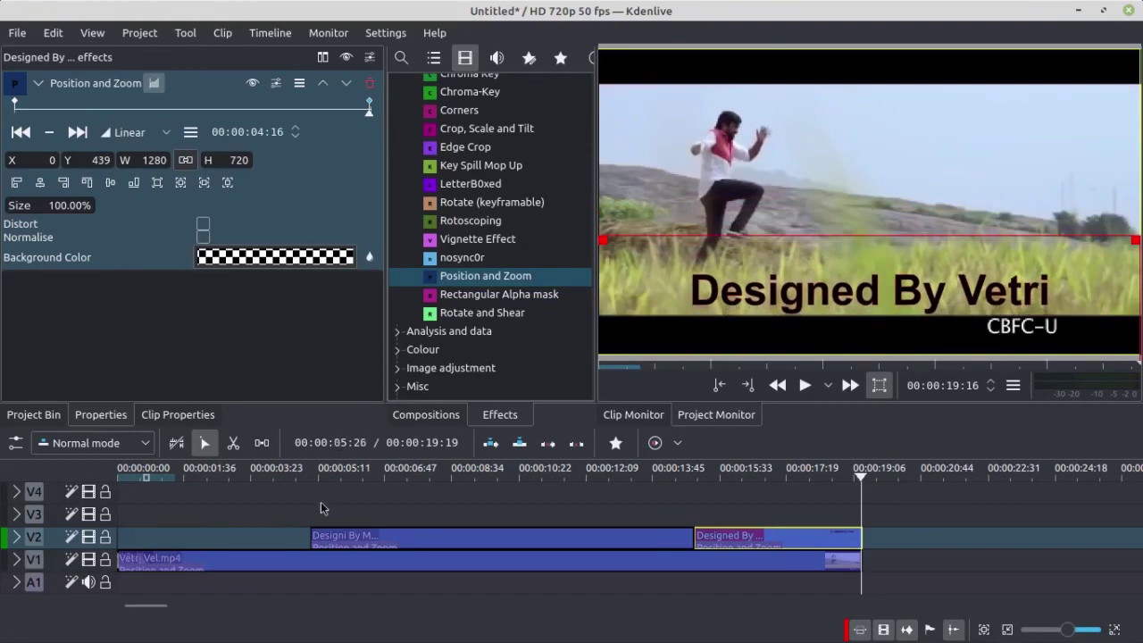
# - Play the timeline to preview the animated titles, and return the playhead to the start of the project
pyautogui.click(209, 497)
pyautogui.press('space')
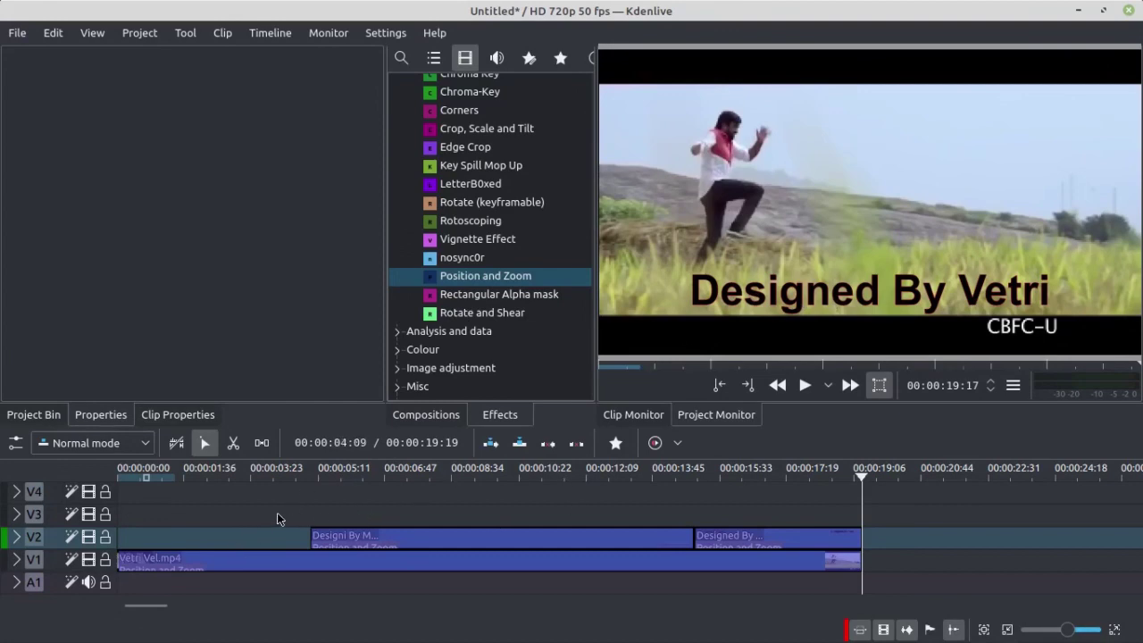
pyautogui.press('Home')
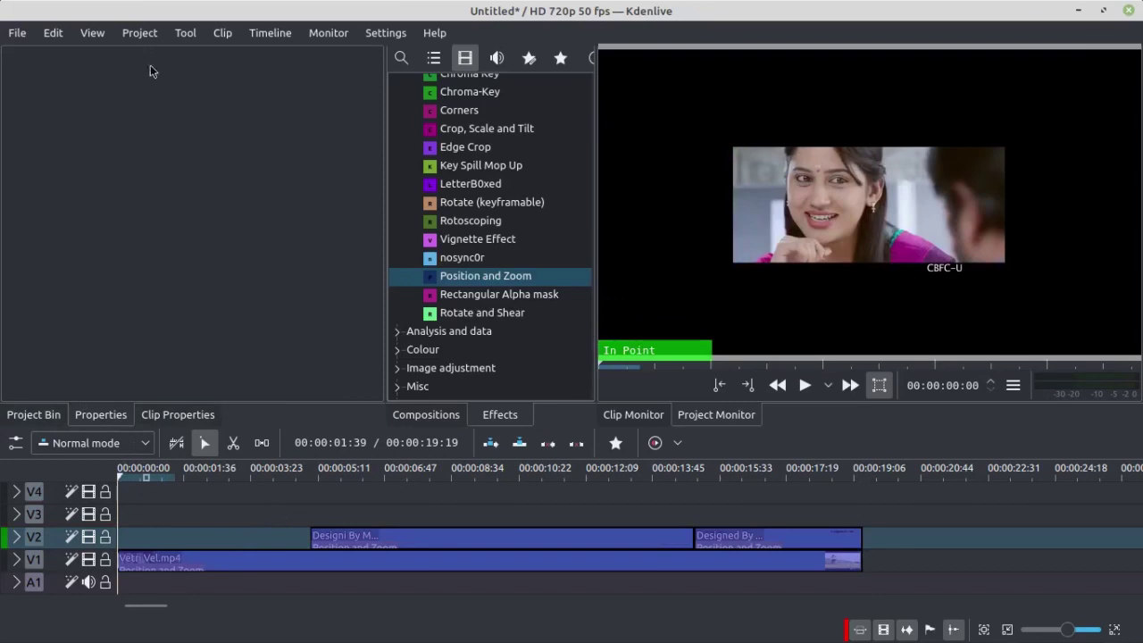
# - Open the enlarged render settings and set the output file to KeyFrame in the Desktop folder
pyautogui.click(139, 36)
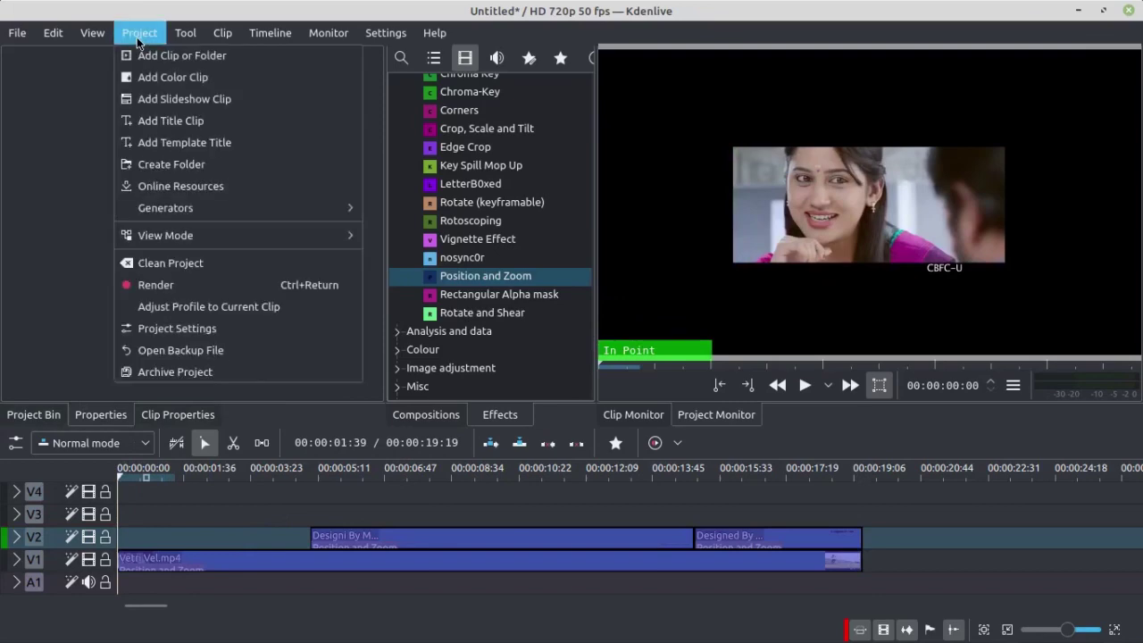
pyautogui.click(159, 284)
pyautogui.moveTo(525, 109); pyautogui.dragTo(405, 18)
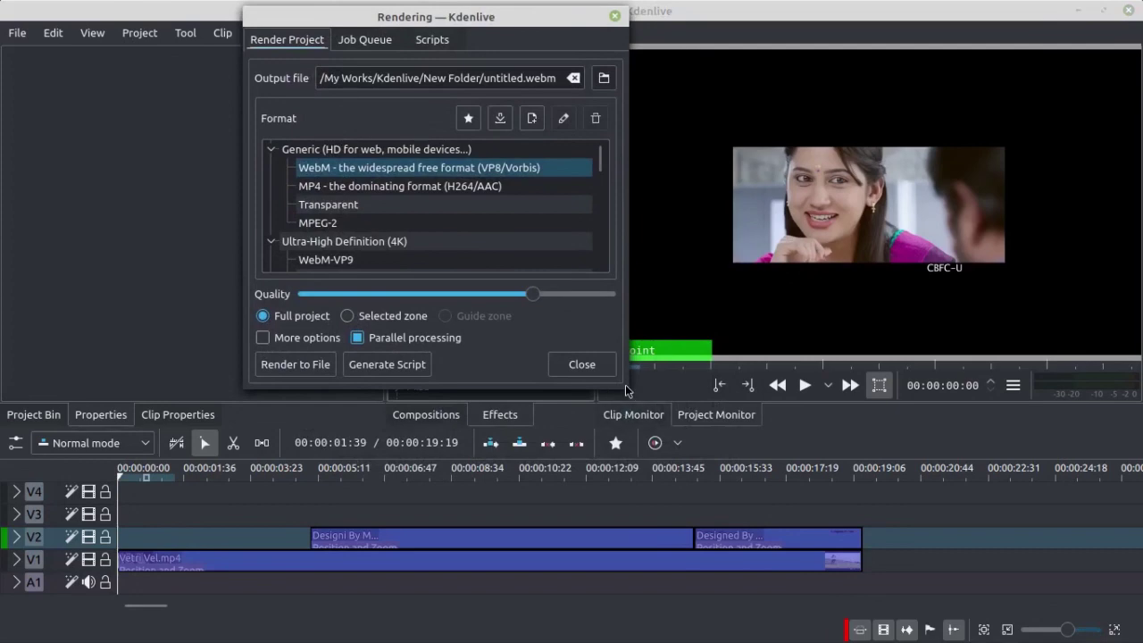
pyautogui.moveTo(627, 386); pyautogui.dragTo(812, 581)
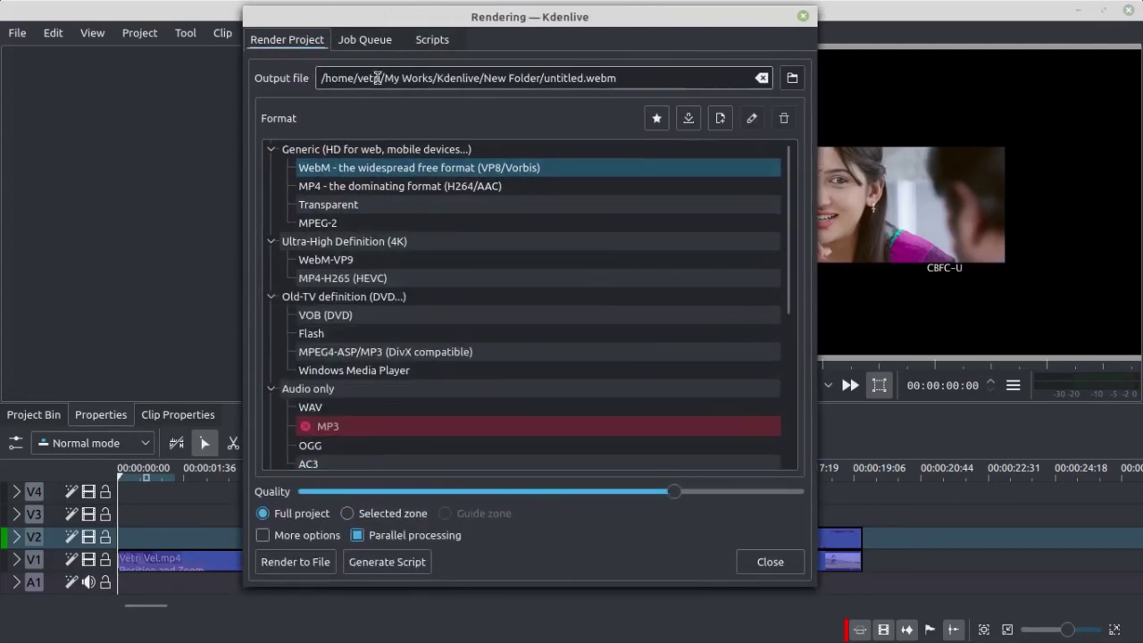
pyautogui.click(791, 78)
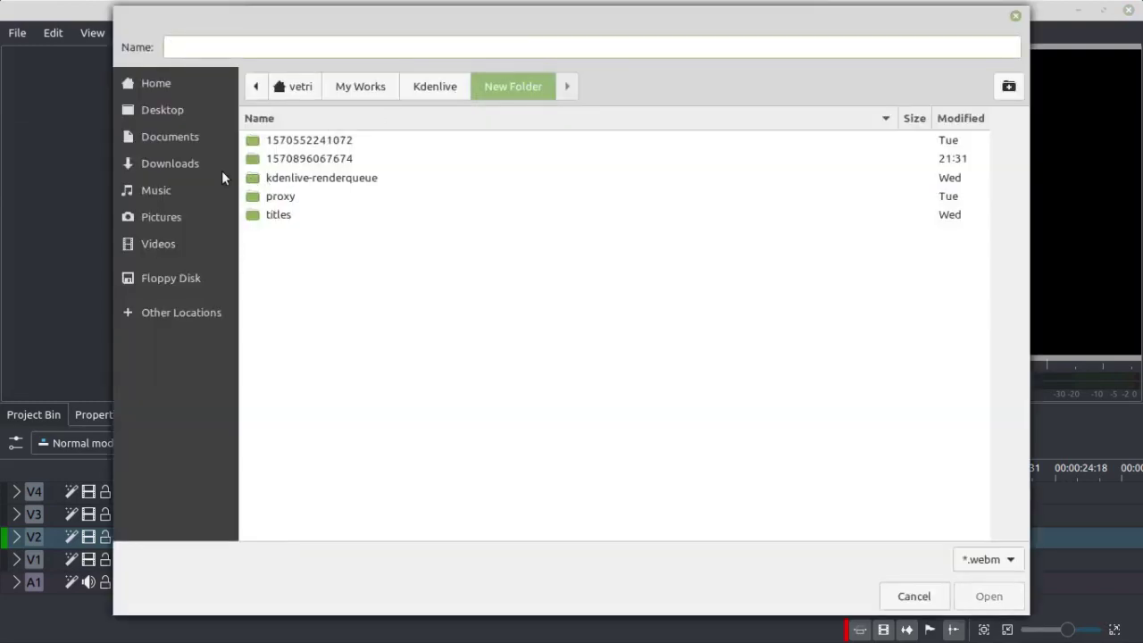
pyautogui.click(166, 109)
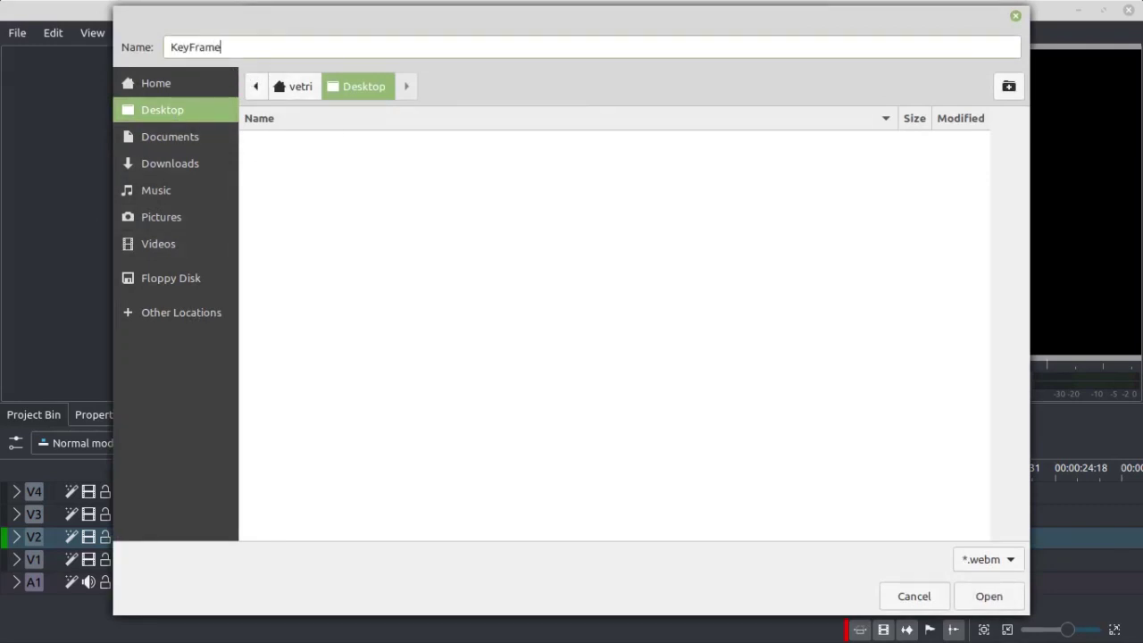
pyautogui.click(988, 597)
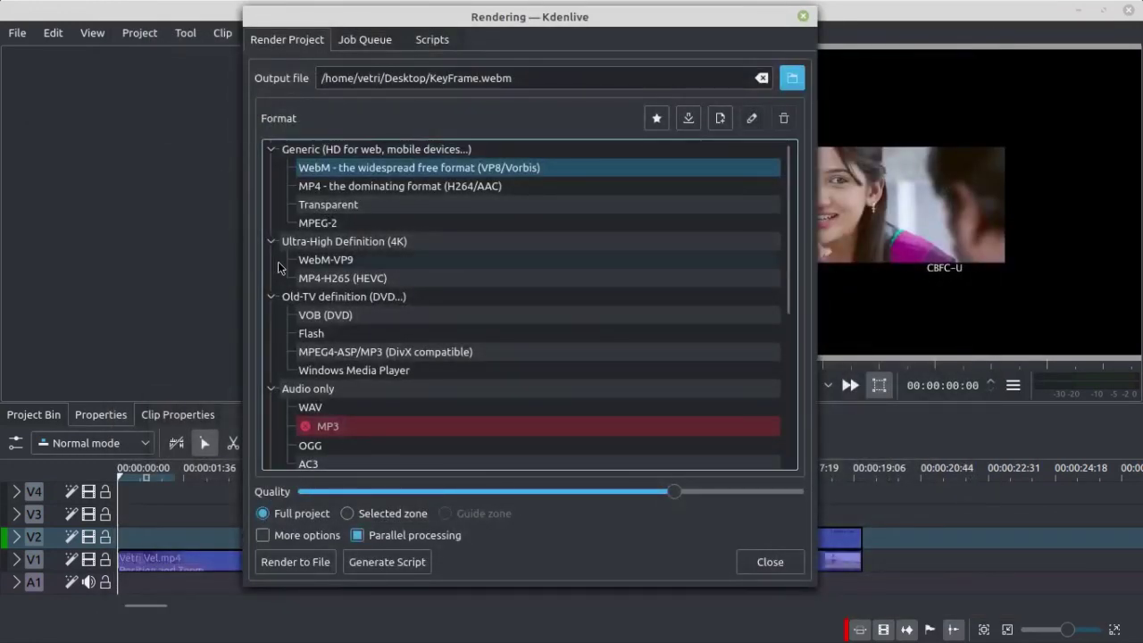
# - Render the full project to file in MP4-H265 (HEVC) format at maximum quality
pyautogui.click(318, 278)
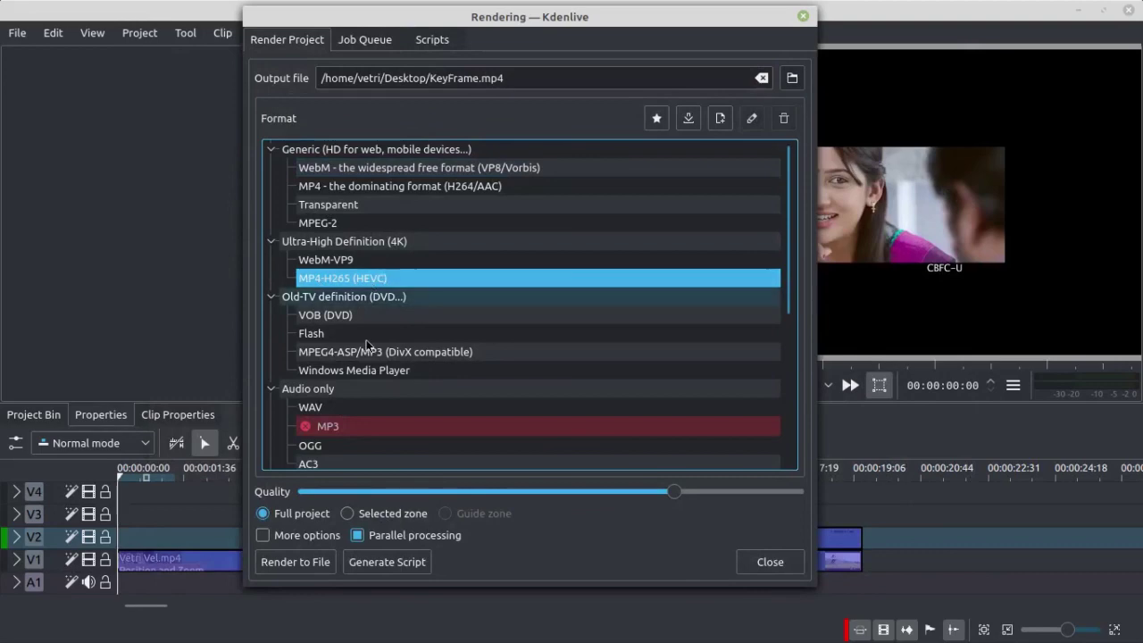
pyautogui.moveTo(676, 491); pyautogui.dragTo(779, 498)
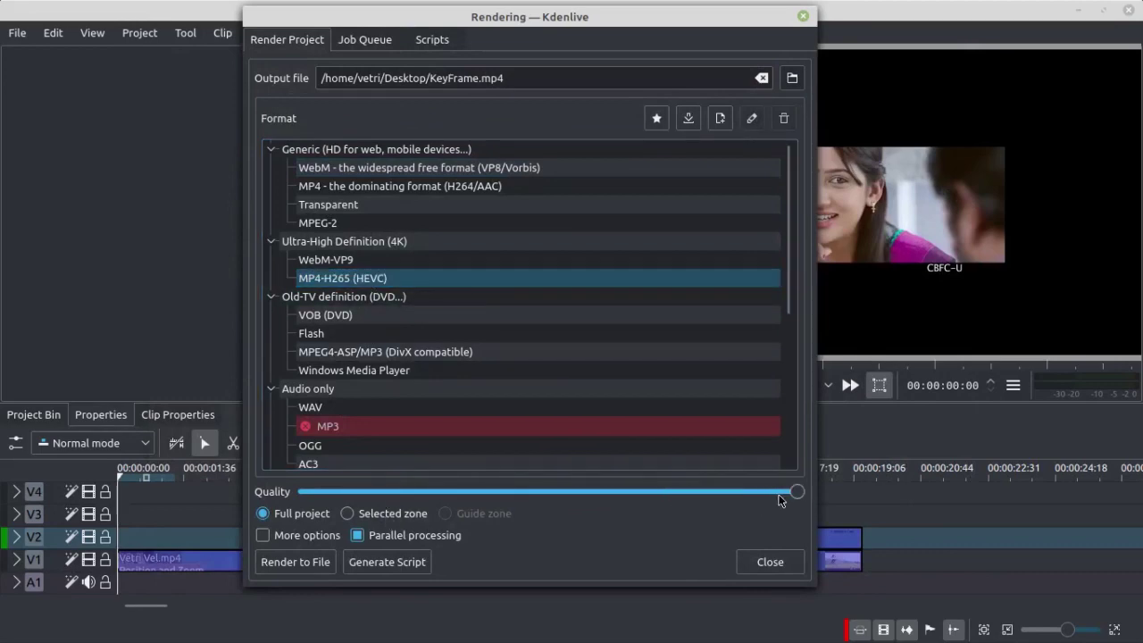
pyautogui.click(297, 562)
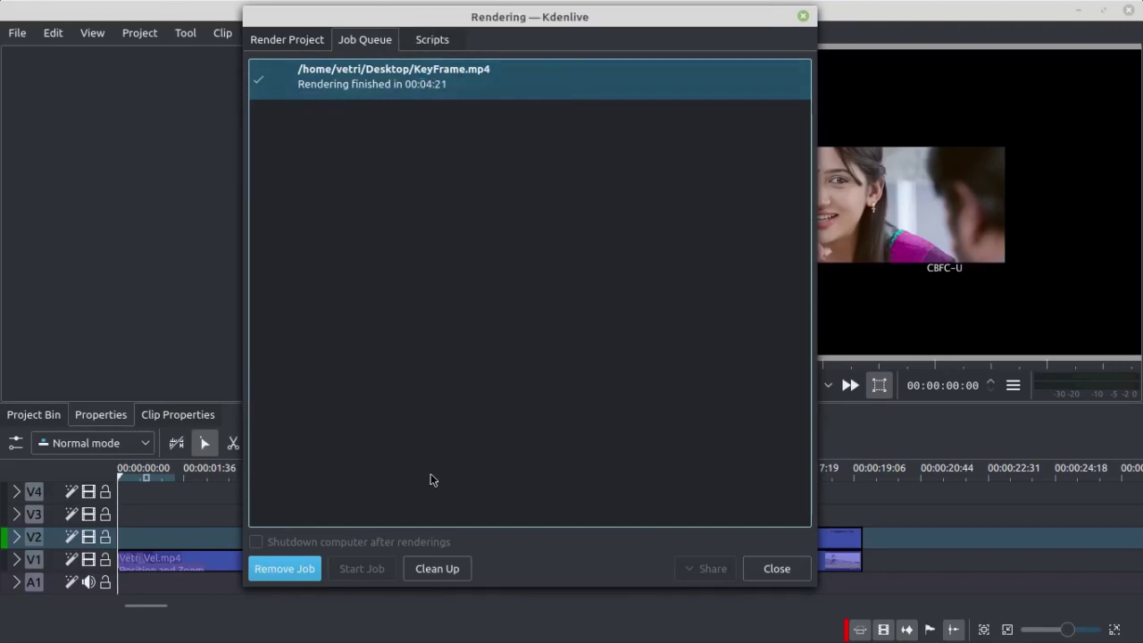
# - Close the rendering window and quit the video editor to return to the desktop
pyautogui.moveTo(530, 17); pyautogui.dragTo(551, 11)
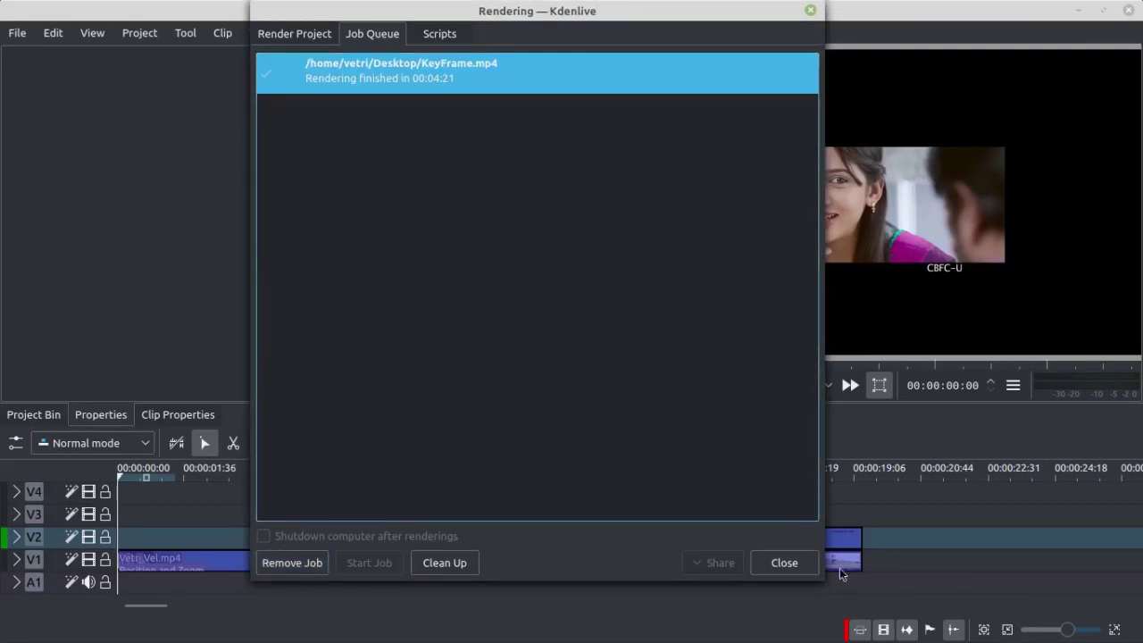
pyautogui.click(799, 565)
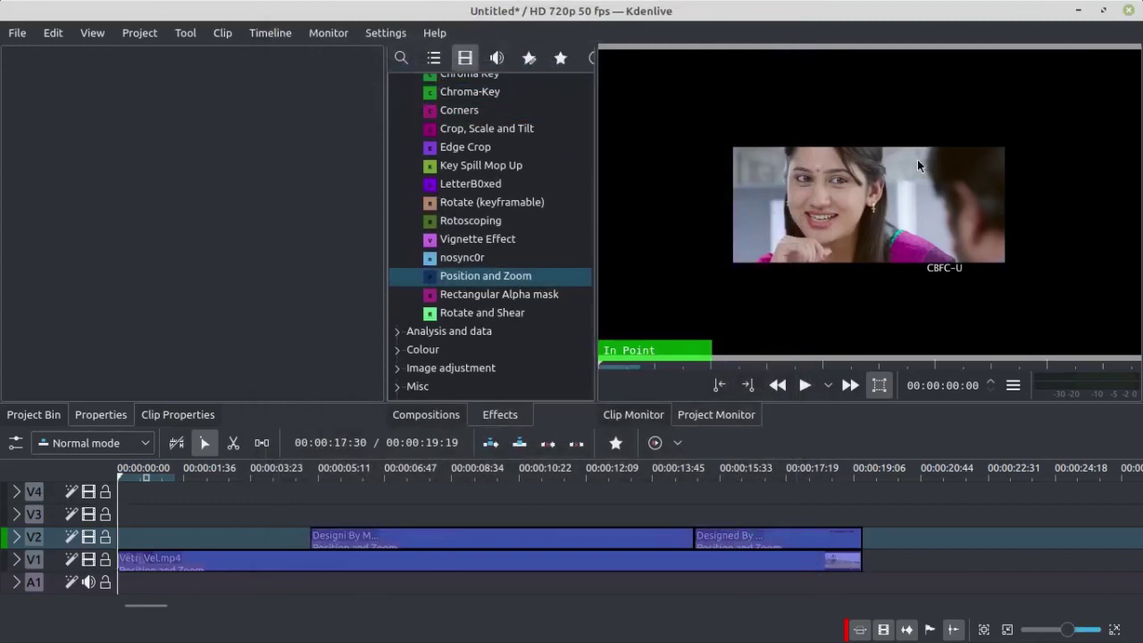
pyautogui.click(1130, 11)
pyautogui.click(568, 324)
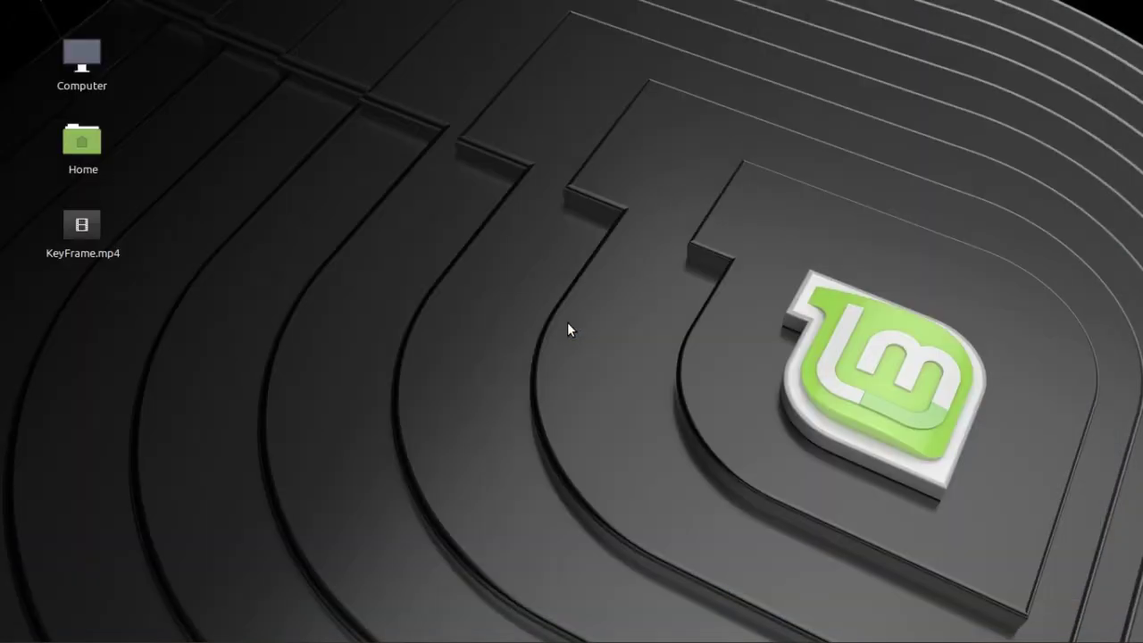
# - Open the rendered KeyFrame.mp4 from the desktop and play it in full screen
pyautogui.moveTo(161, 280); pyautogui.dragTo(127, 262)
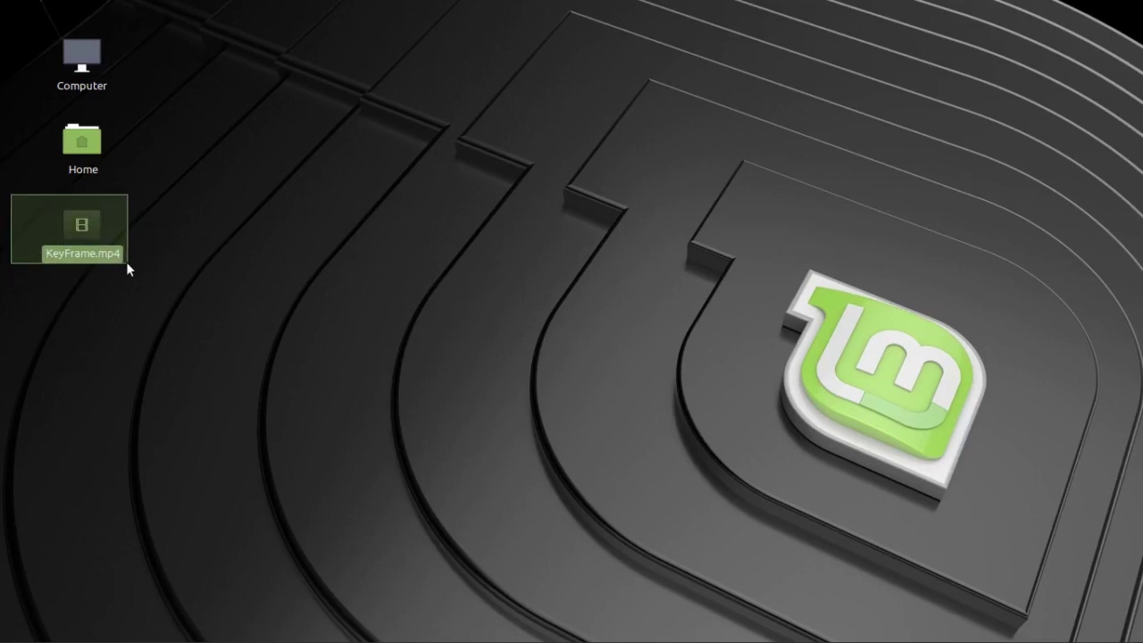
pyautogui.keyDown('ctrl'); pyautogui.click(80, 225); pyautogui.keyUp('ctrl')
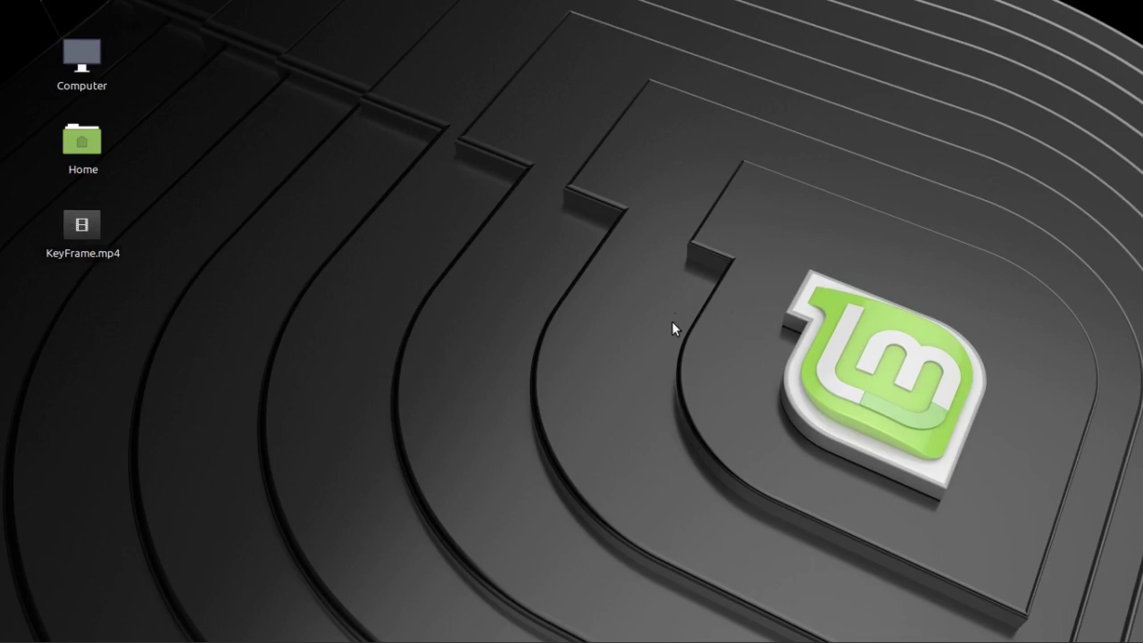
pyautogui.press('Return')
pyautogui.doubleClick(497, 257)
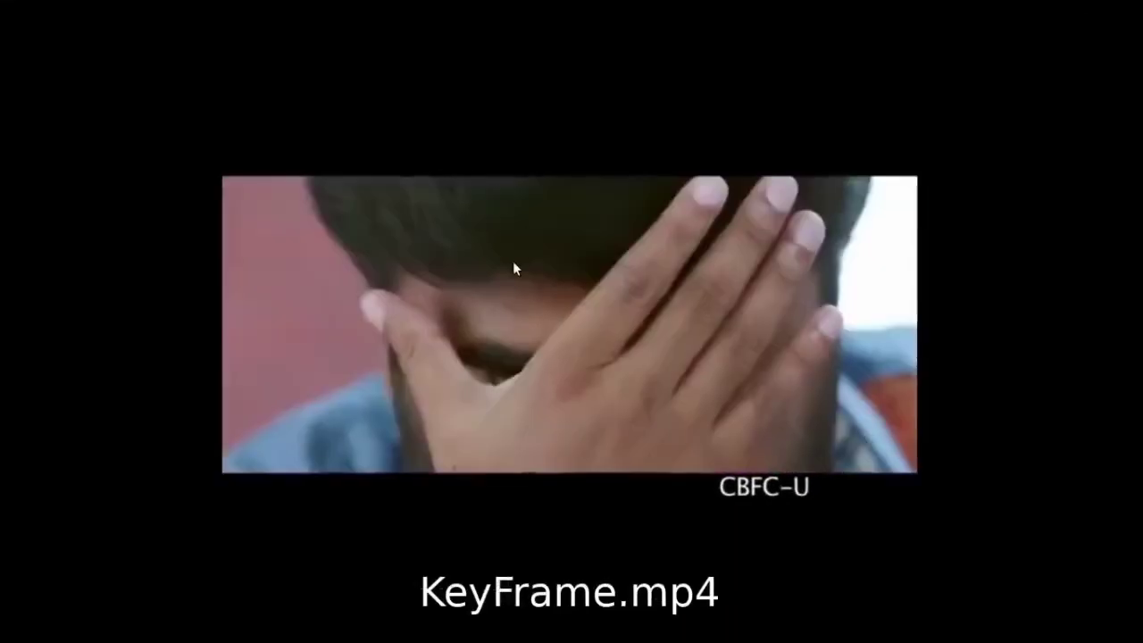